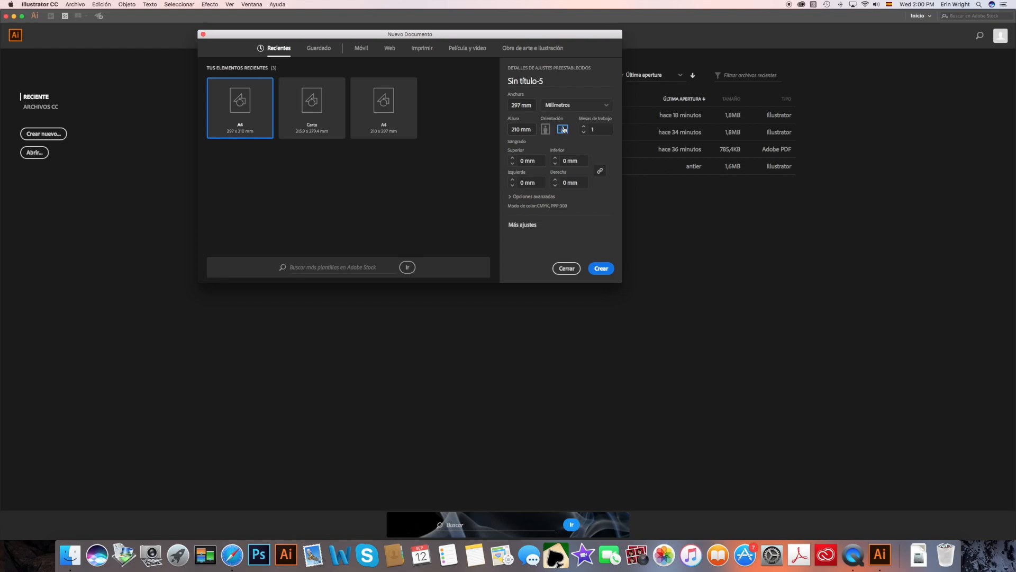
- Create a landscape A4 document, 297 by 210 mm, and fit the whole artboard in the window
{"action": "left_click", "coordinate": [601, 269]}
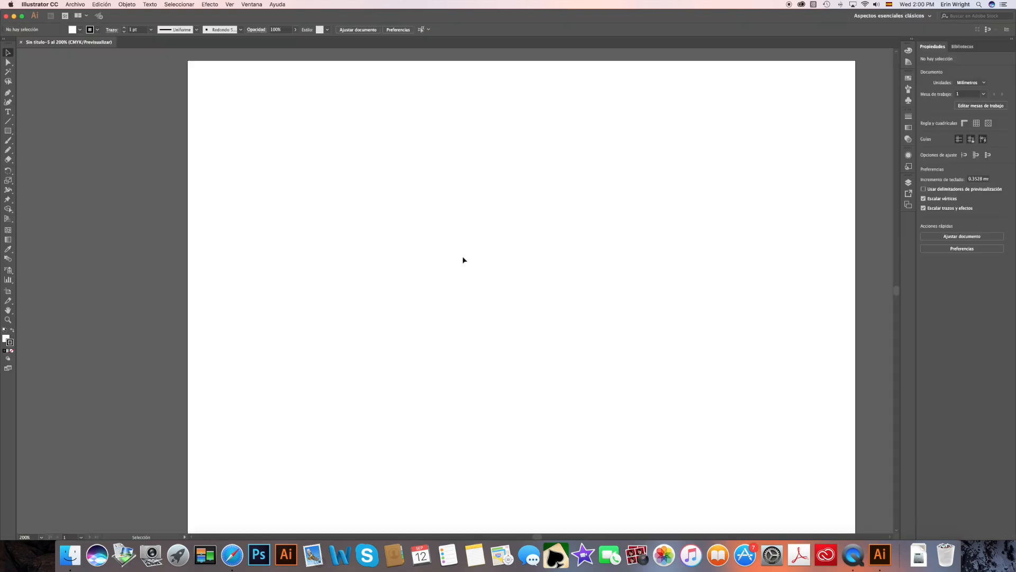
{"action": "left_click", "coordinate": [229, 5]}
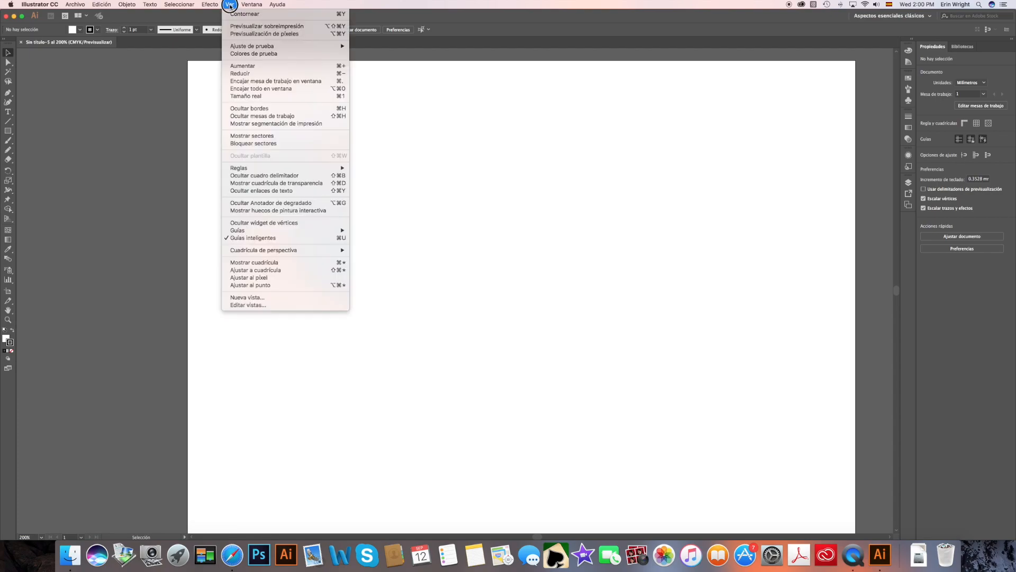
{"action": "left_click", "coordinate": [263, 88]}
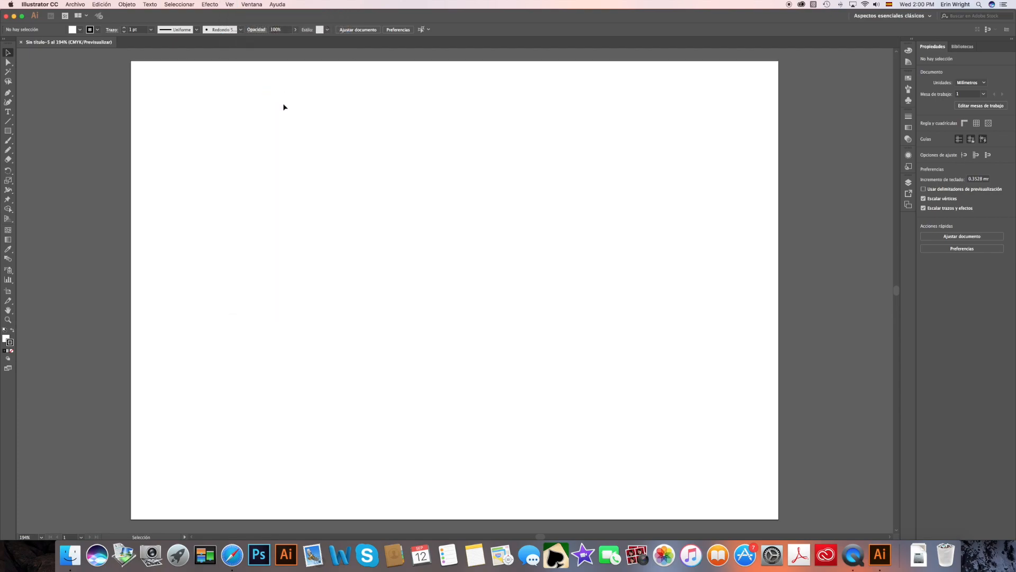
- Place medusa sketch.jpg at the artboard's upper-left corner and shift it slightly right and down
{"action": "left_click", "coordinate": [76, 4]}
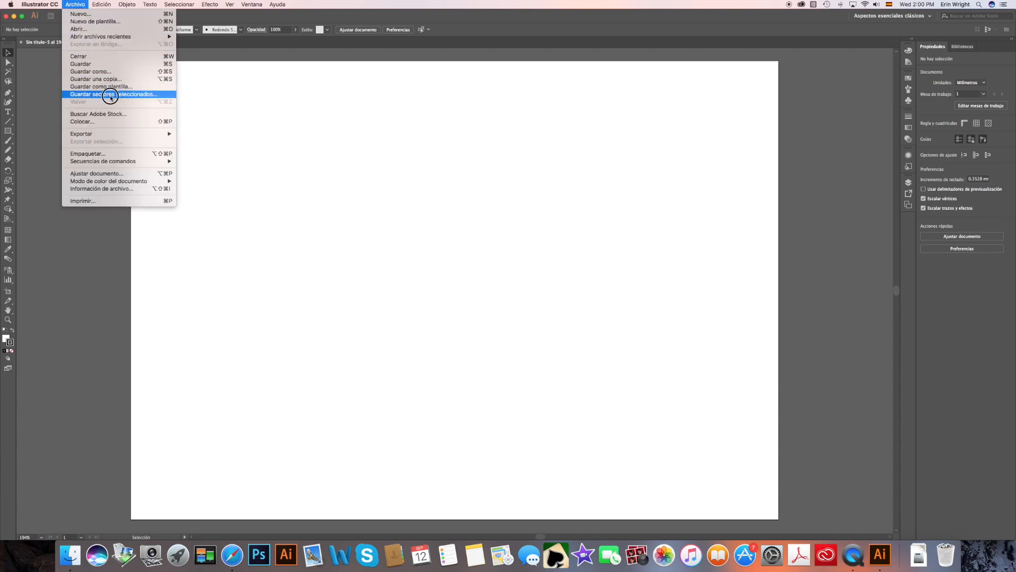
{"action": "left_click", "coordinate": [114, 123]}
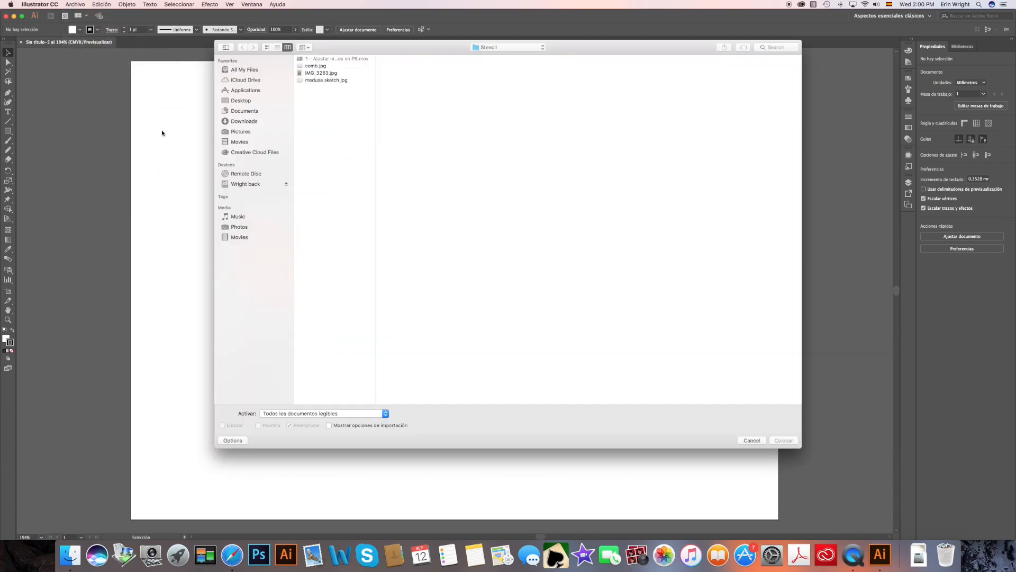
{"action": "left_click", "coordinate": [327, 80]}
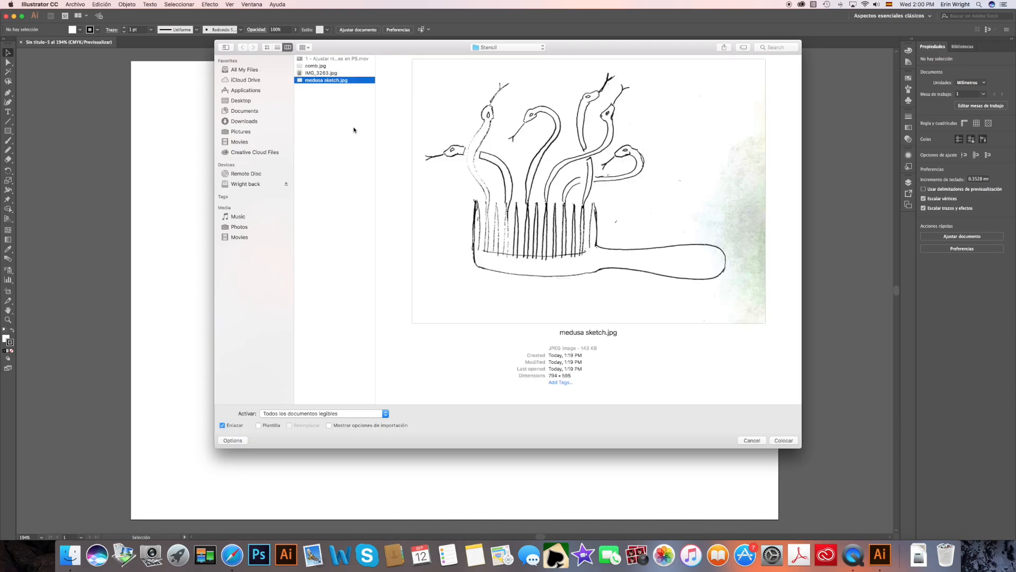
{"action": "left_click", "coordinate": [783, 440]}
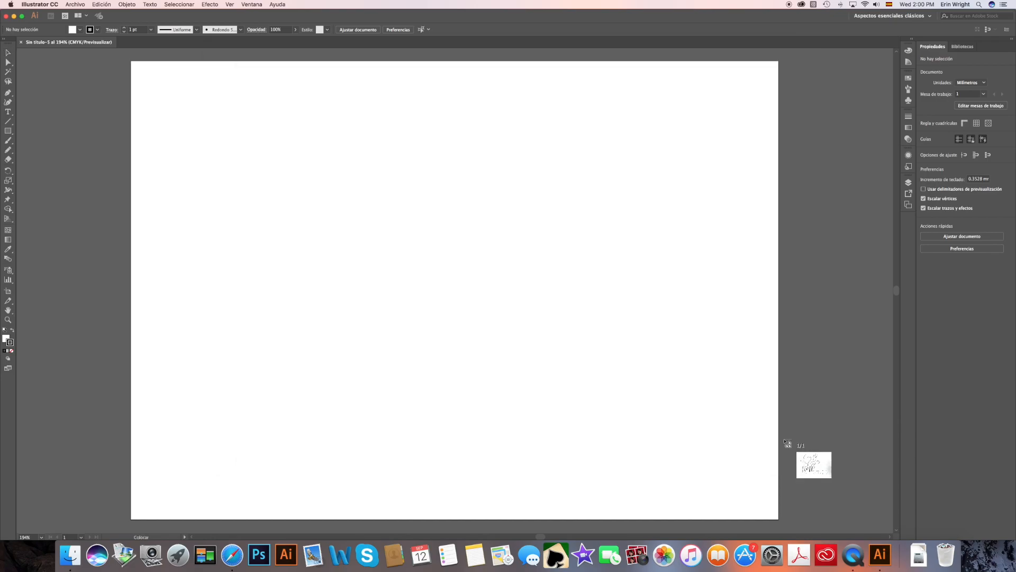
{"action": "left_click", "coordinate": [133, 63]}
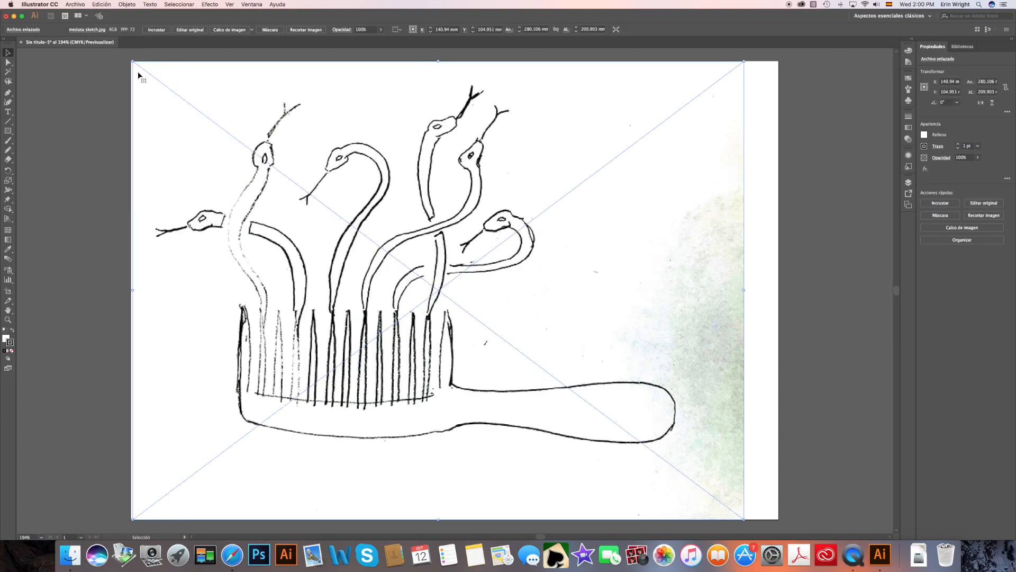
{"action": "left_click_drag", "start_coordinate": [266, 183], "coordinate": [271, 201]}
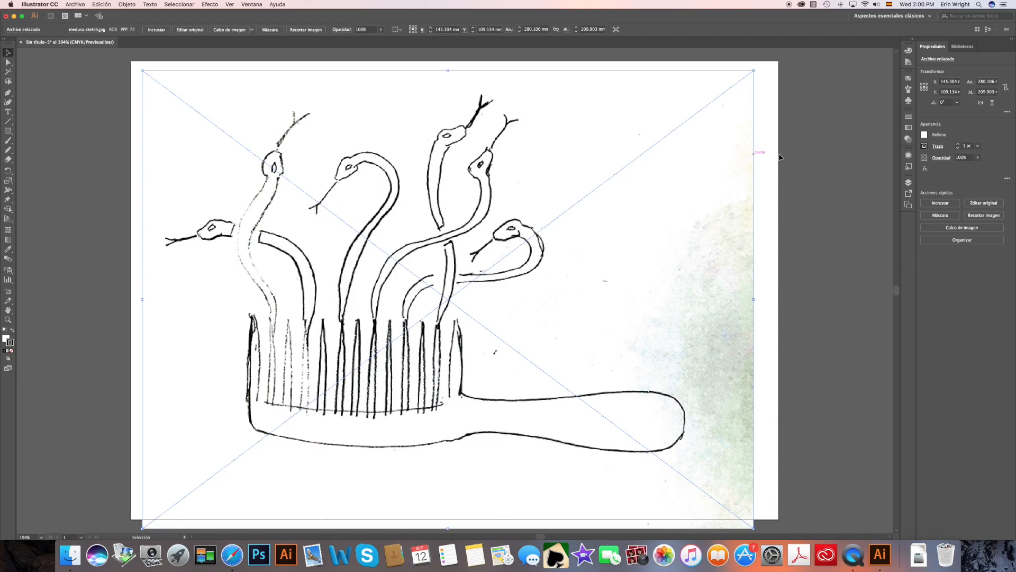
- Make the sketch layer Capa 1 non-printing, dim its images to 50%, and lock it
{"action": "left_click", "coordinate": [252, 4]}
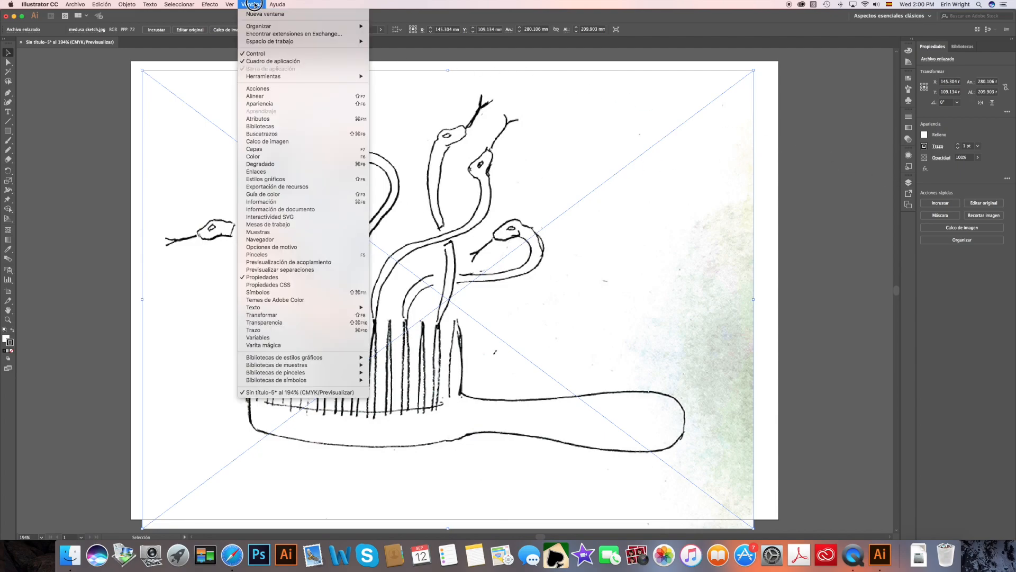
{"action": "left_click", "coordinate": [299, 150]}
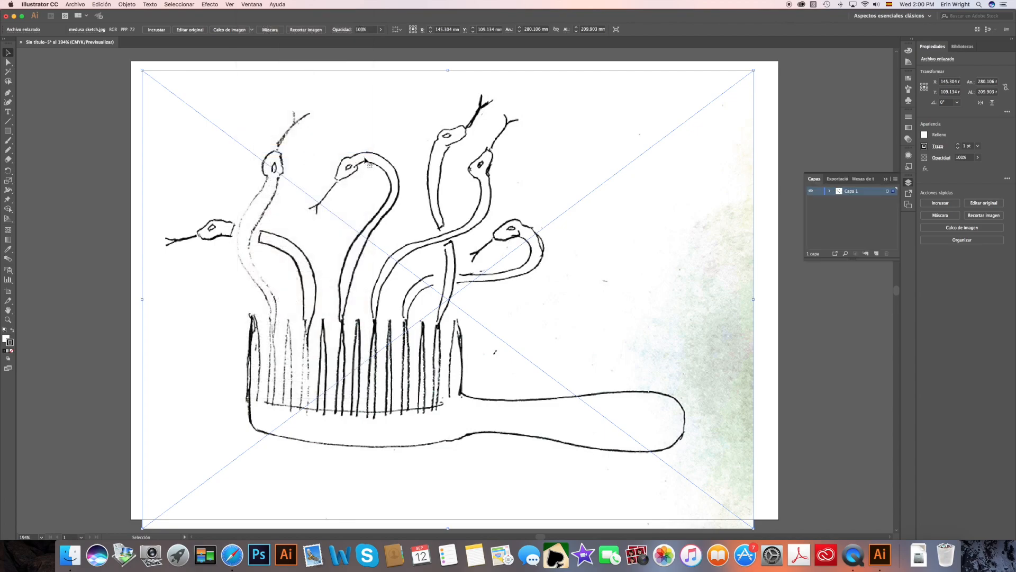
{"action": "double_click", "coordinate": [873, 194]}
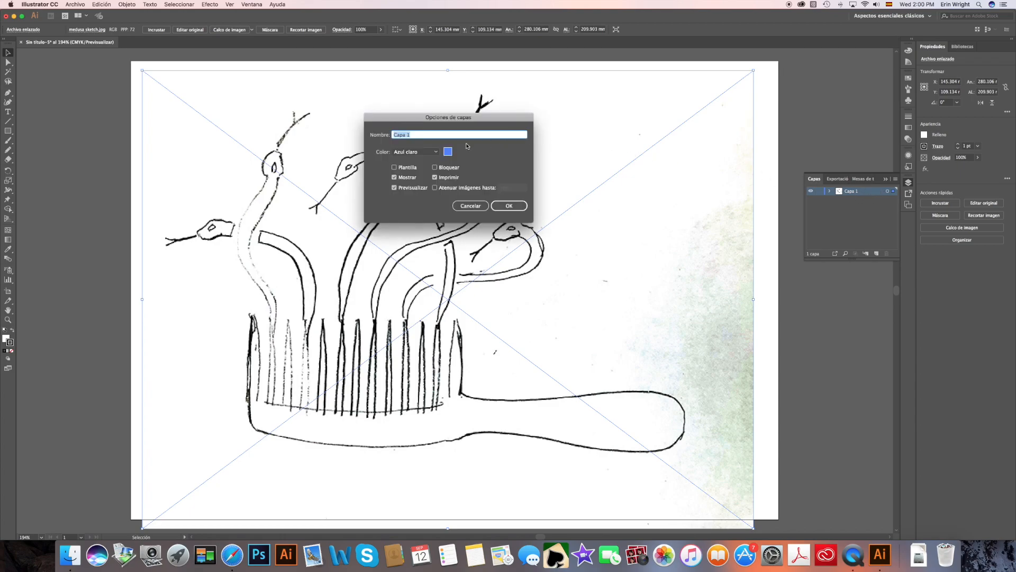
{"action": "left_click", "coordinate": [435, 178]}
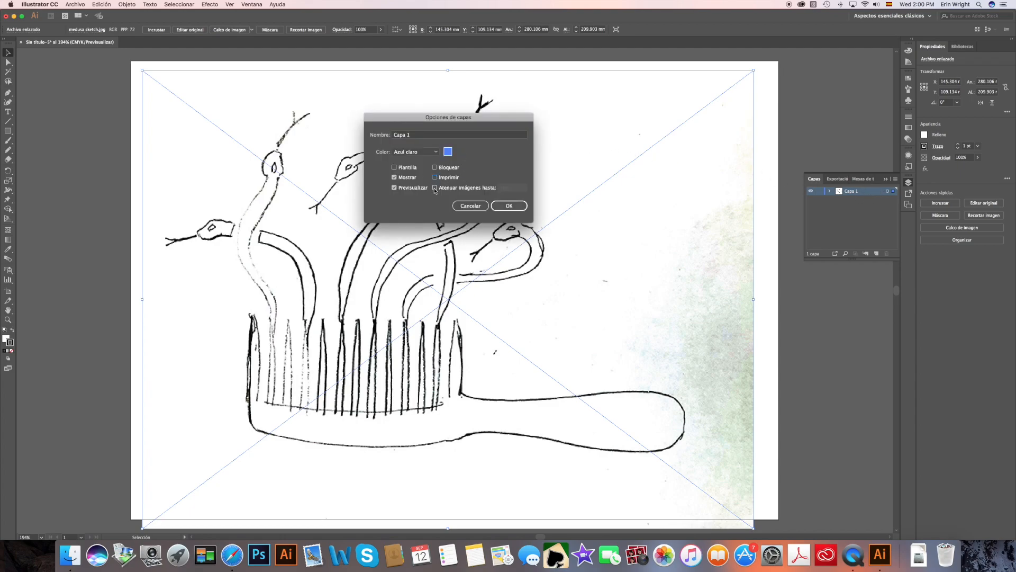
{"action": "left_click", "coordinate": [435, 188]}
{"action": "left_click", "coordinate": [512, 206]}
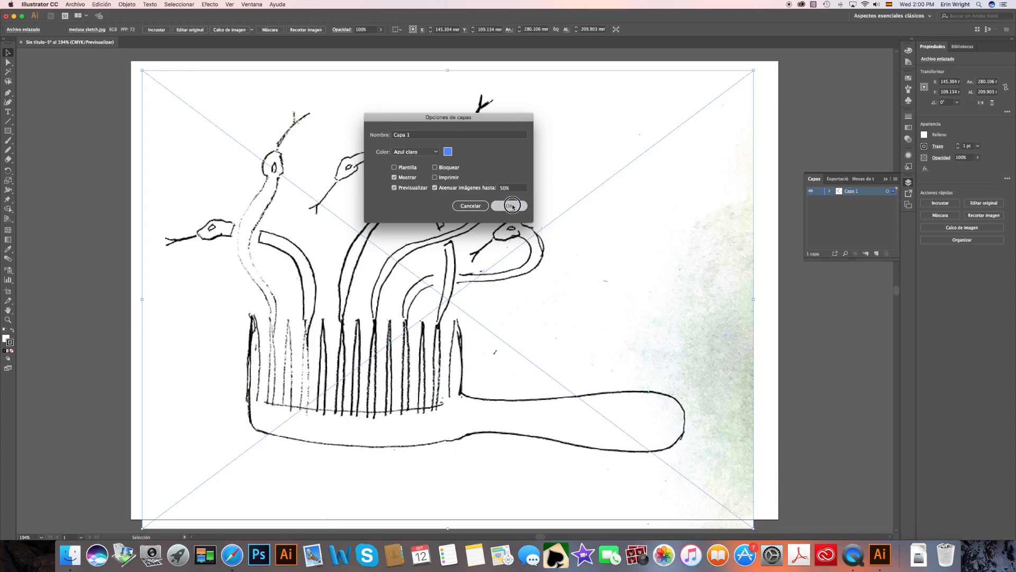
{"action": "left_click", "coordinate": [819, 192]}
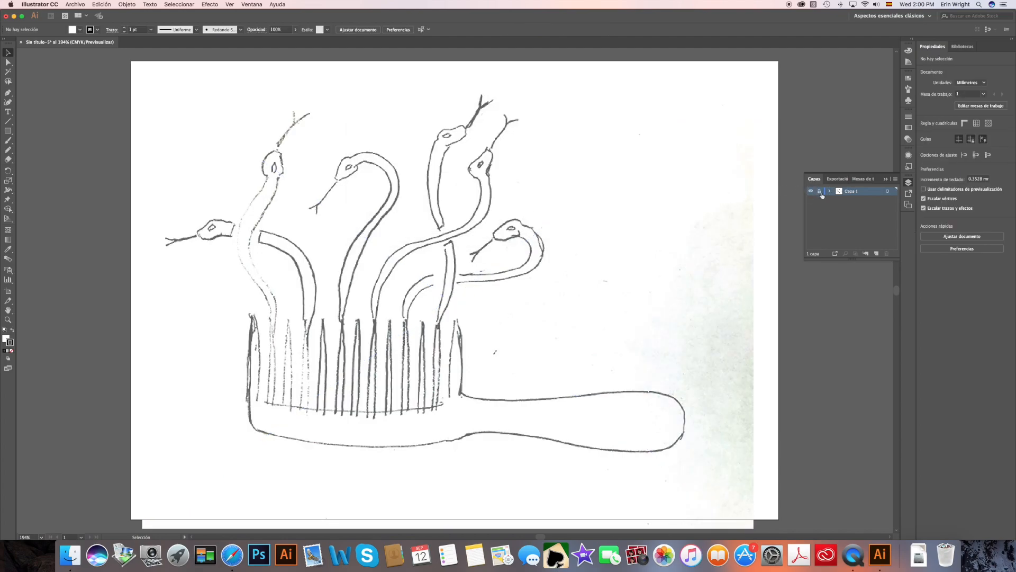
- Create a new layer named comb above the sketch layer
{"action": "left_click", "coordinate": [895, 179]}
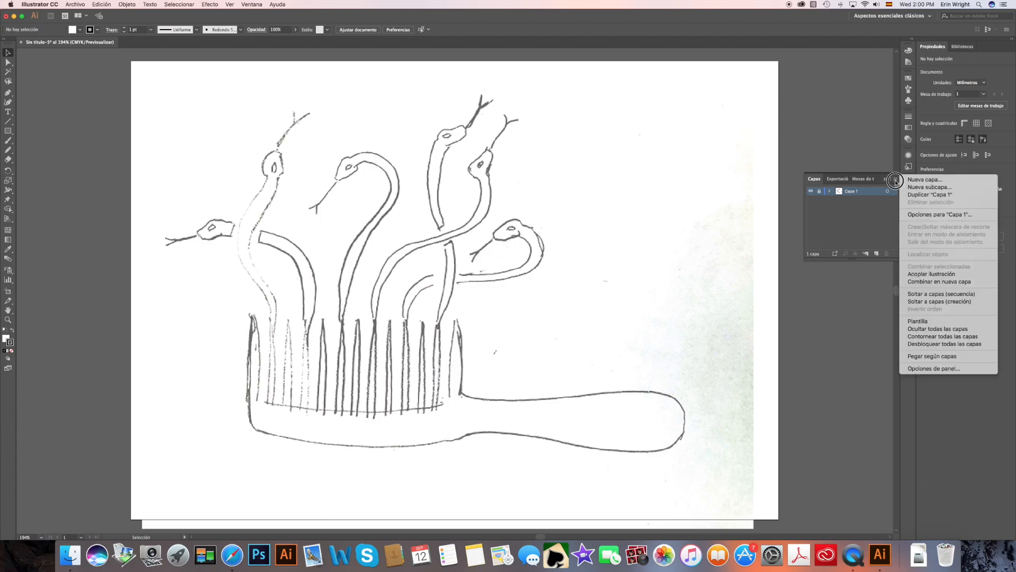
{"action": "left_click", "coordinate": [927, 180]}
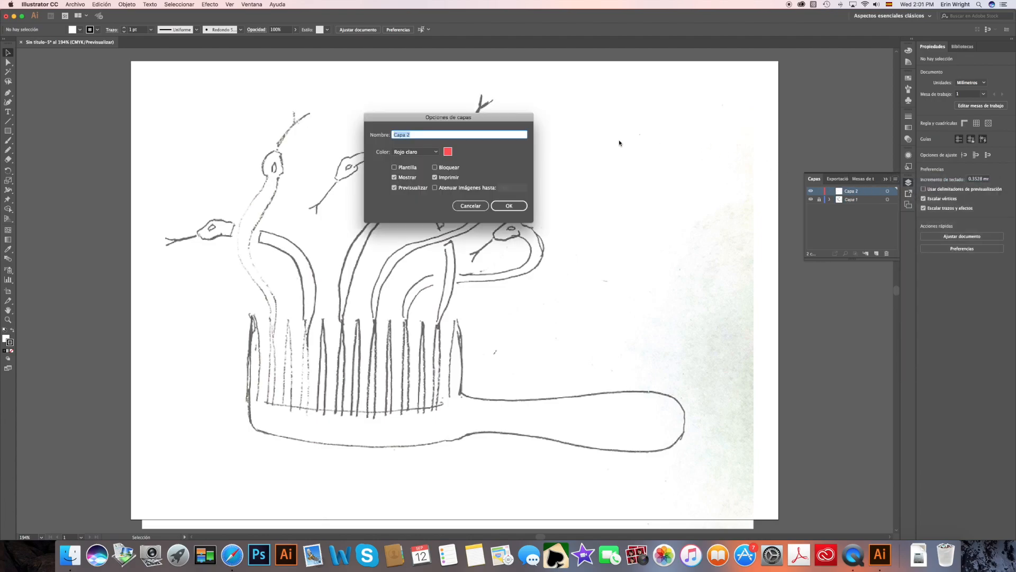
{"action": "type", "text": "comb"}
{"action": "left_click", "coordinate": [508, 206]}
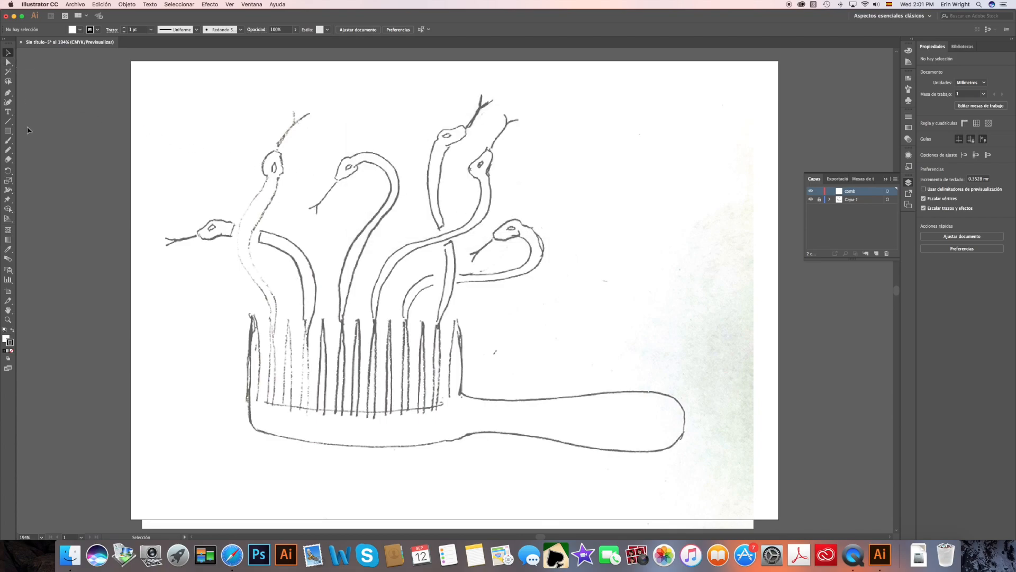
- Set the fill to none and the stroke to a blue from the color spectrum
{"action": "left_click", "coordinate": [7, 338]}
{"action": "left_click", "coordinate": [12, 351]}
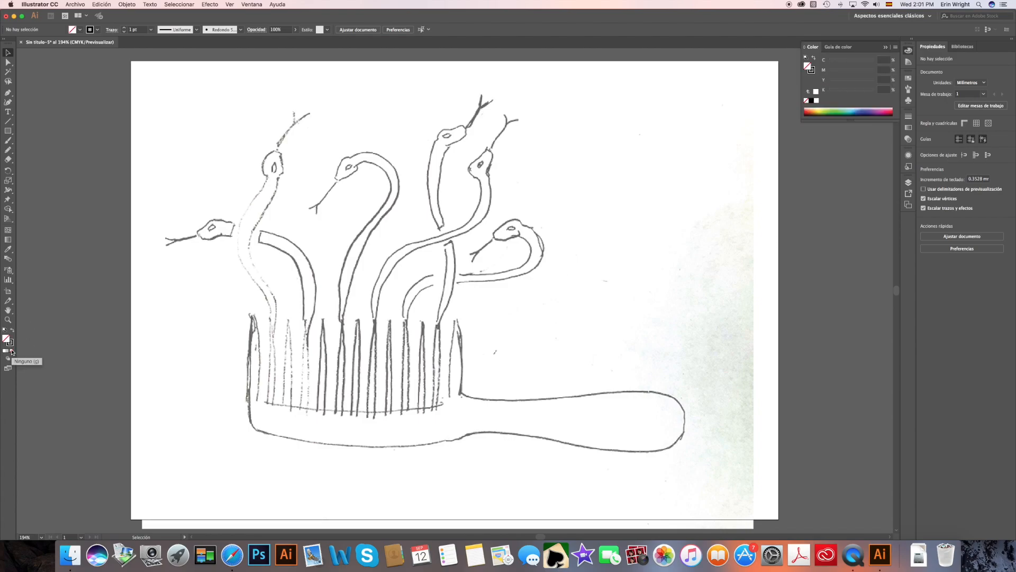
{"action": "left_click", "coordinate": [10, 342]}
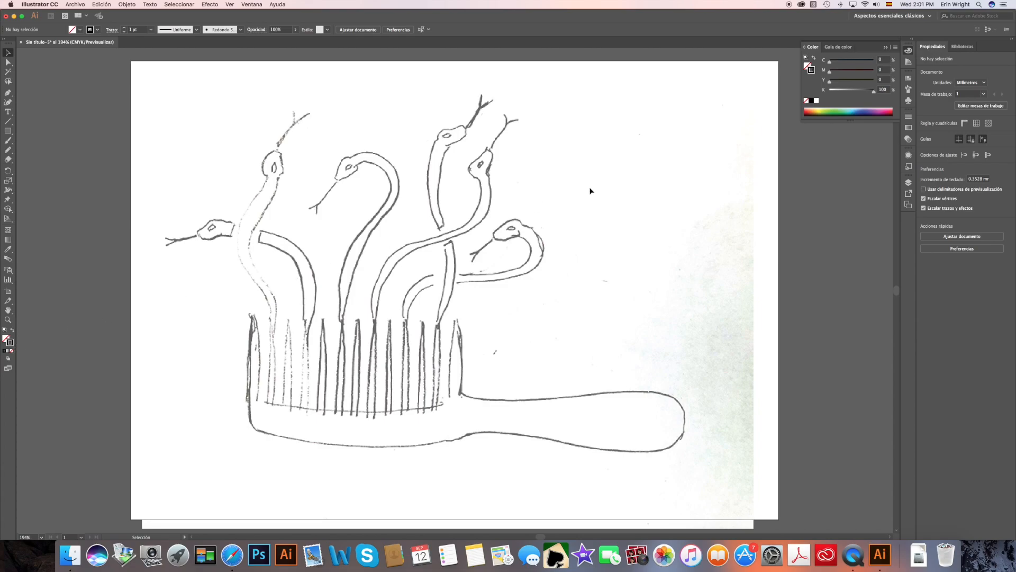
{"action": "left_click", "coordinate": [860, 109]}
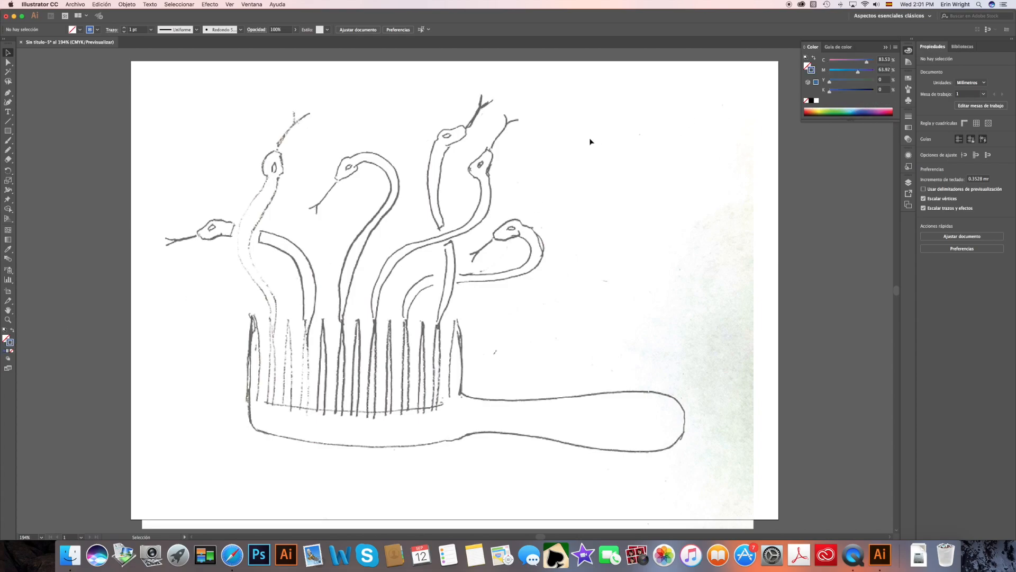
- Choose the Pencil tool and set its fidelity one notch below the smoothest setting
{"action": "mouse_move", "coordinate": [11, 153]}
{"action": "left_mouse_down"}
{"action": "mouse_move", "coordinate": [30, 159]}
{"action": "mouse_move", "coordinate": [8, 151]}
{"action": "left_mouse_up"}
{"action": "double_click", "coordinate": [8, 151]}
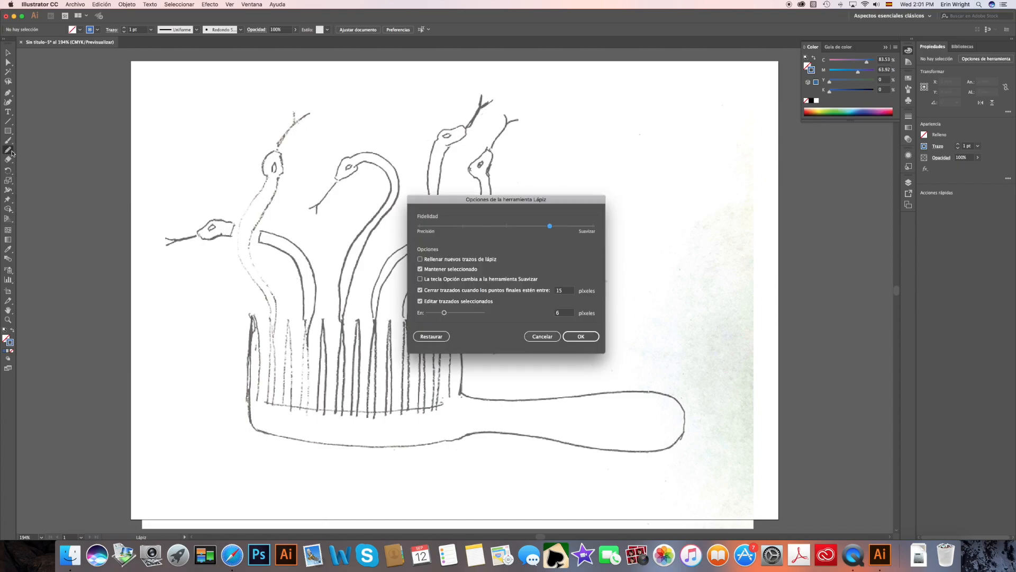
{"action": "left_click", "coordinate": [421, 232]}
{"action": "left_click", "coordinate": [465, 233]}
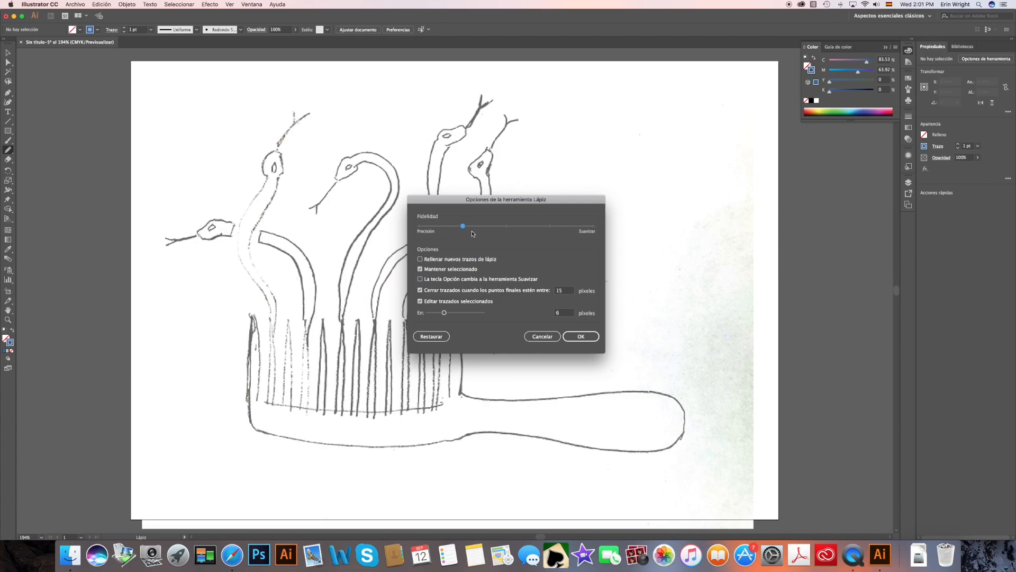
{"action": "left_click", "coordinate": [596, 232]}
{"action": "left_click", "coordinate": [551, 233]}
{"action": "left_click", "coordinate": [580, 337]}
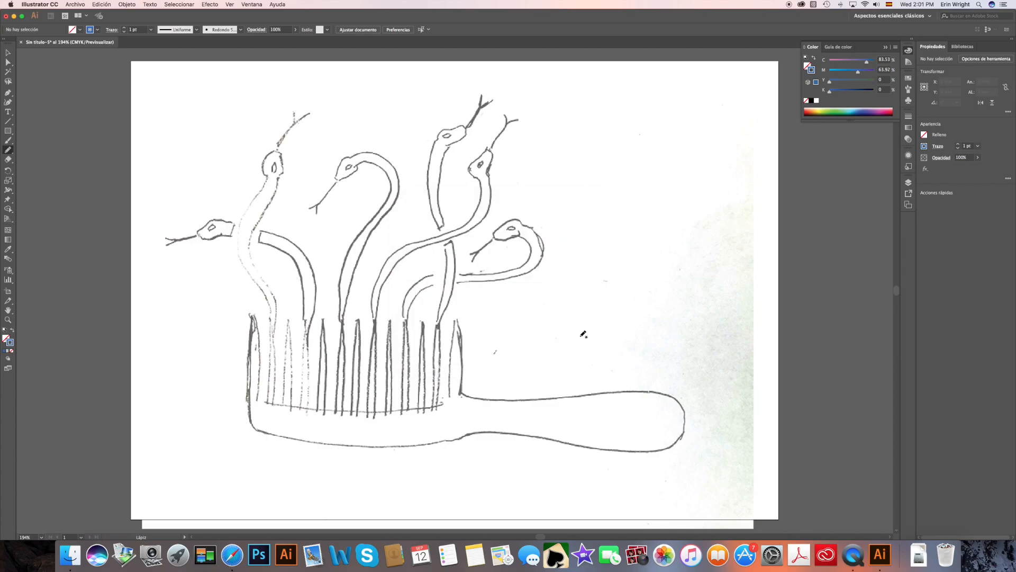
- Trace the comb's handle and base with a 6 pt Pencil stroke, about 201 mm wide and 27.5 mm high
{"action": "left_click", "coordinate": [151, 29]}
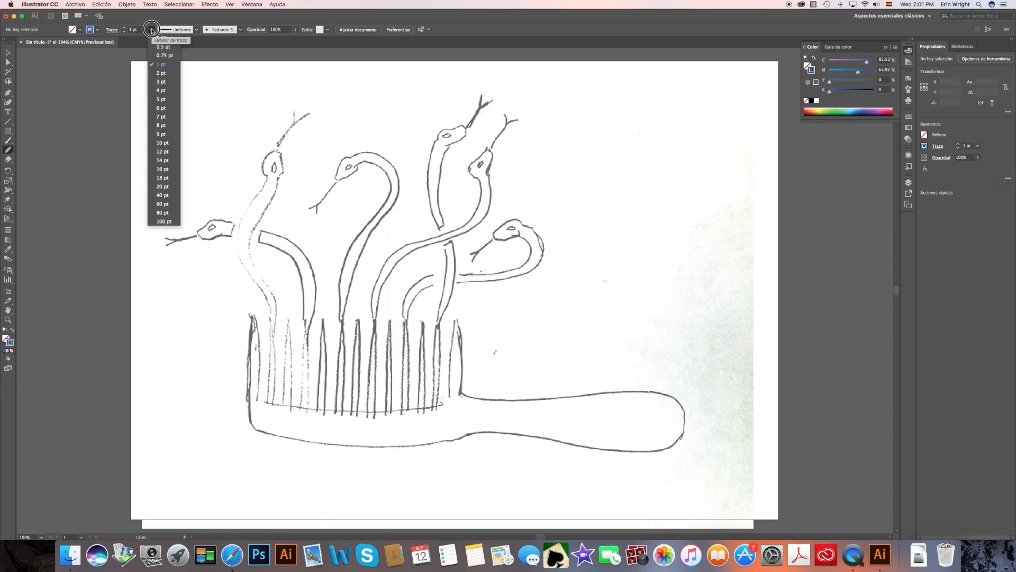
{"action": "left_click", "coordinate": [157, 108]}
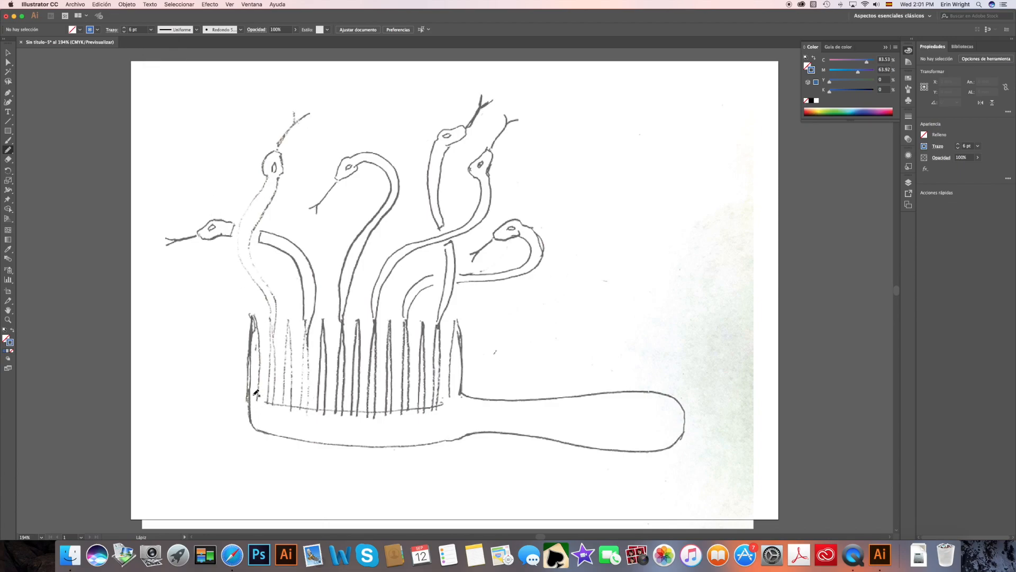
{"action": "mouse_move", "coordinate": [248, 395]}
{"action": "left_mouse_down"}
{"action": "mouse_move", "coordinate": [386, 410]}
{"action": "mouse_move", "coordinate": [429, 406]}
{"action": "mouse_move", "coordinate": [450, 390]}
{"action": "mouse_move", "coordinate": [639, 391]}
{"action": "mouse_move", "coordinate": [684, 415]}
{"action": "mouse_move", "coordinate": [671, 441]}
{"action": "mouse_move", "coordinate": [628, 450]}
{"action": "mouse_move", "coordinate": [473, 431]}
{"action": "mouse_move", "coordinate": [446, 444]}
{"action": "mouse_move", "coordinate": [344, 452]}
{"action": "mouse_move", "coordinate": [269, 437]}
{"action": "mouse_move", "coordinate": [246, 403]}
{"action": "left_mouse_up"}
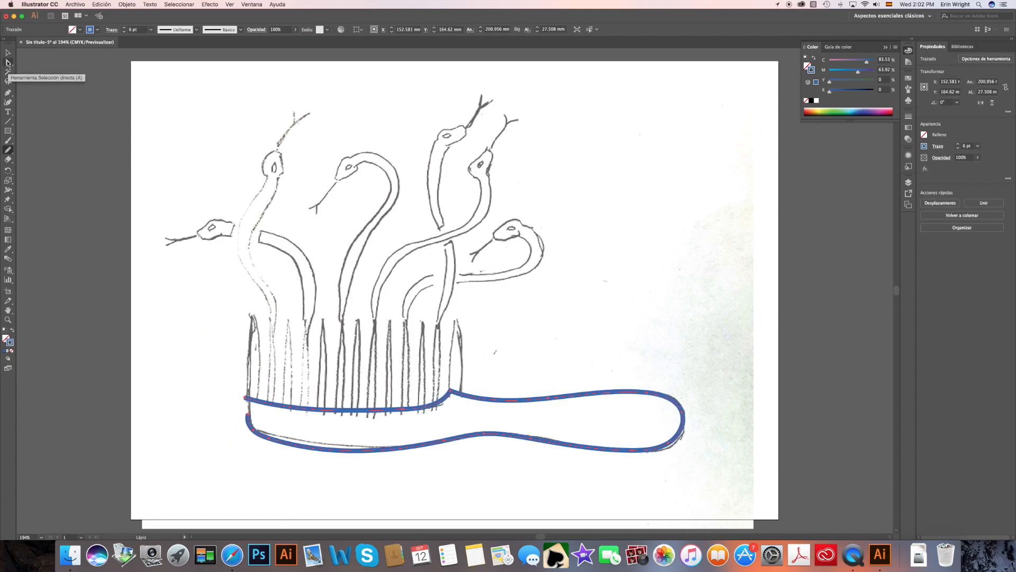
- Close the gap at the left end of the comb outline by joining its two open endpoints with the Pen tool
{"action": "left_click", "coordinate": [8, 320]}
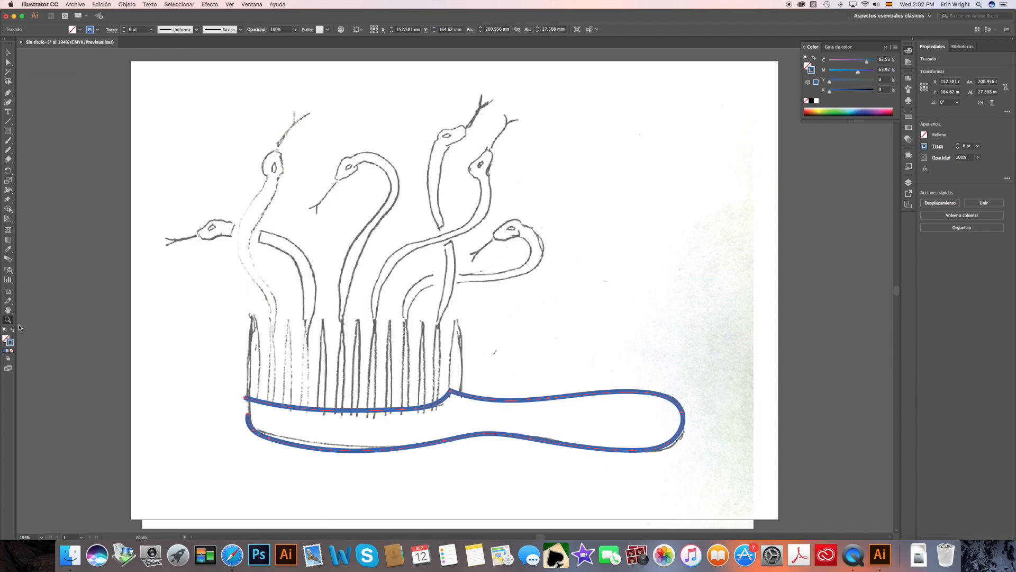
{"action": "mouse_move", "coordinate": [195, 296]}
{"action": "left_mouse_down"}
{"action": "mouse_move", "coordinate": [204, 324]}
{"action": "mouse_move", "coordinate": [318, 472]}
{"action": "mouse_move", "coordinate": [312, 456]}
{"action": "left_mouse_up"}
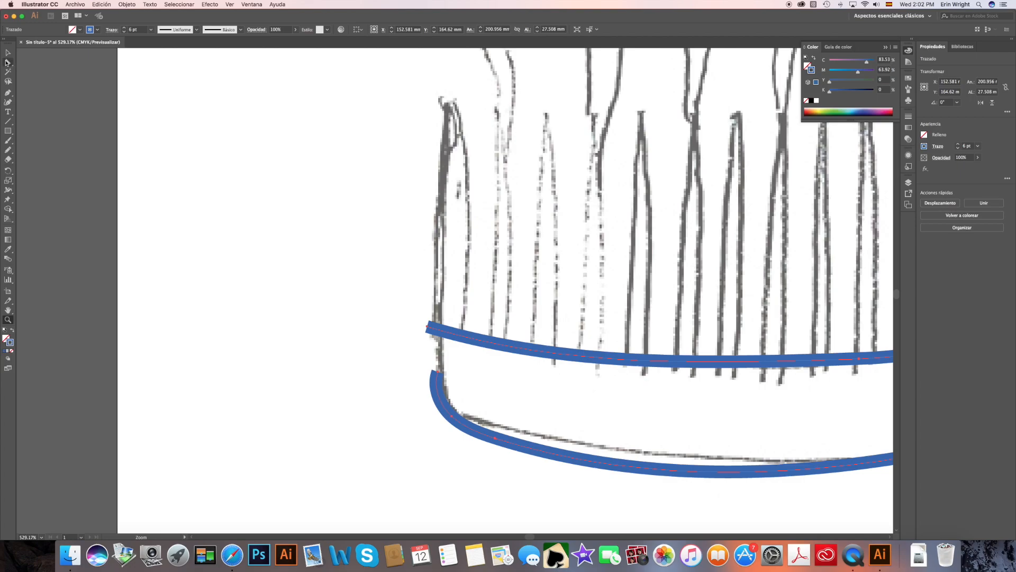
{"action": "left_click", "coordinate": [9, 93]}
{"action": "left_click", "coordinate": [436, 371]}
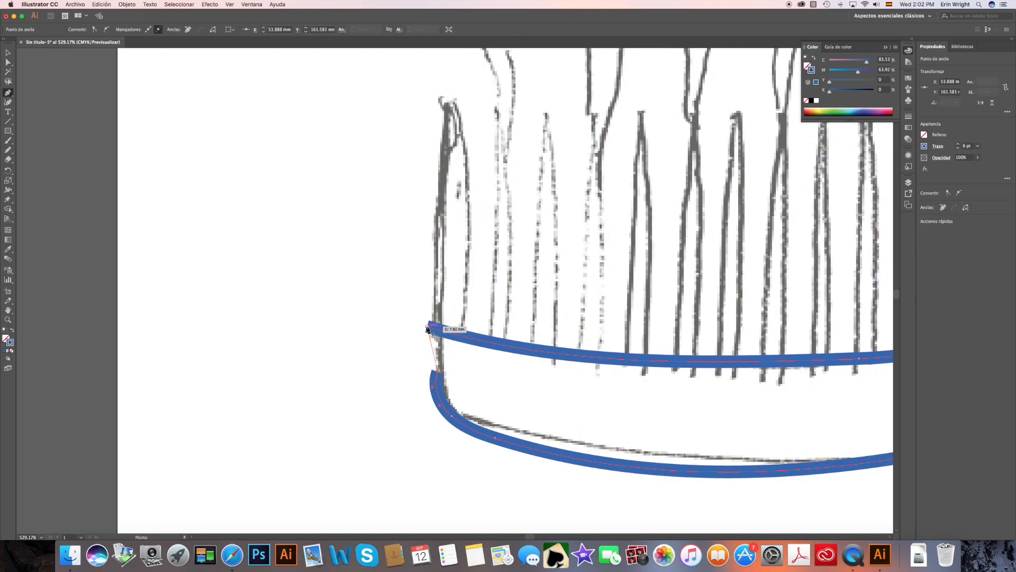
{"action": "left_click", "coordinate": [429, 327]}
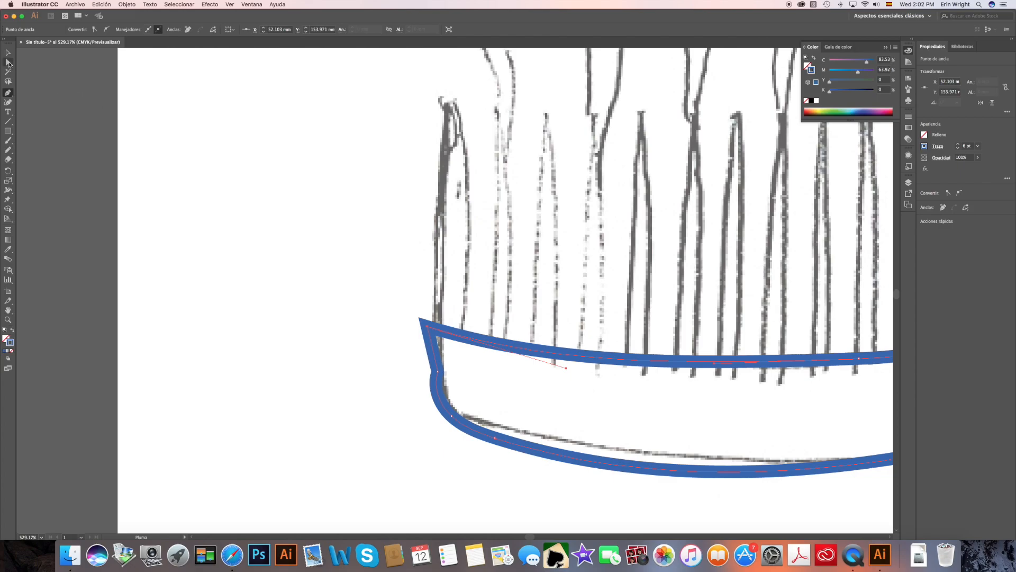
- Select the comb outline's left end with the Lasso tool and simplify the path with an angle threshold of 47°
{"action": "left_click", "coordinate": [9, 83]}
{"action": "mouse_move", "coordinate": [369, 220]}
{"action": "left_mouse_down"}
{"action": "mouse_move", "coordinate": [531, 283]}
{"action": "mouse_move", "coordinate": [652, 349]}
{"action": "mouse_move", "coordinate": [664, 446]}
{"action": "mouse_move", "coordinate": [582, 492]}
{"action": "mouse_move", "coordinate": [462, 487]}
{"action": "mouse_move", "coordinate": [369, 414]}
{"action": "mouse_move", "coordinate": [345, 322]}
{"action": "mouse_move", "coordinate": [381, 244]}
{"action": "left_mouse_up"}
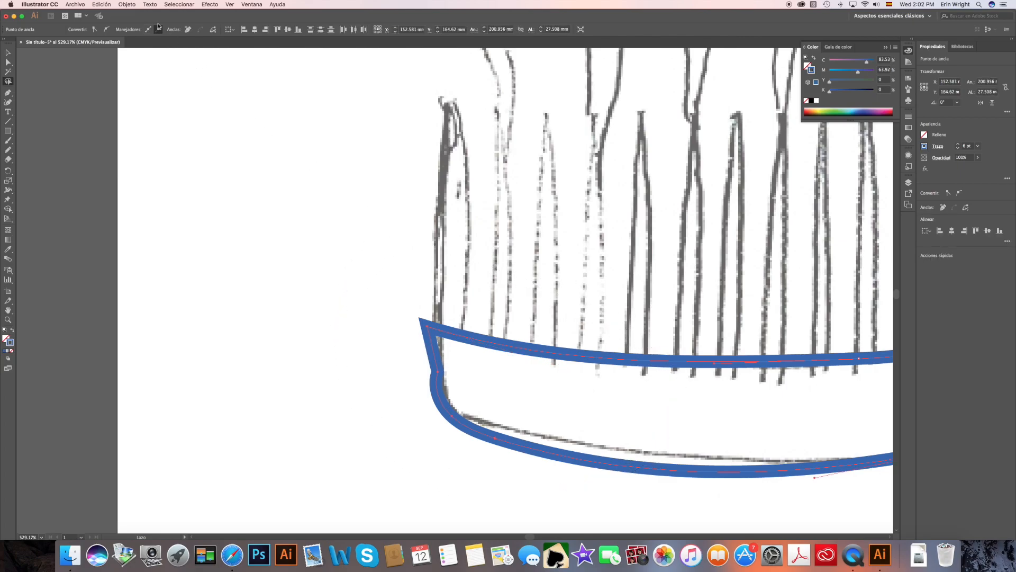
{"action": "left_click", "coordinate": [126, 4]}
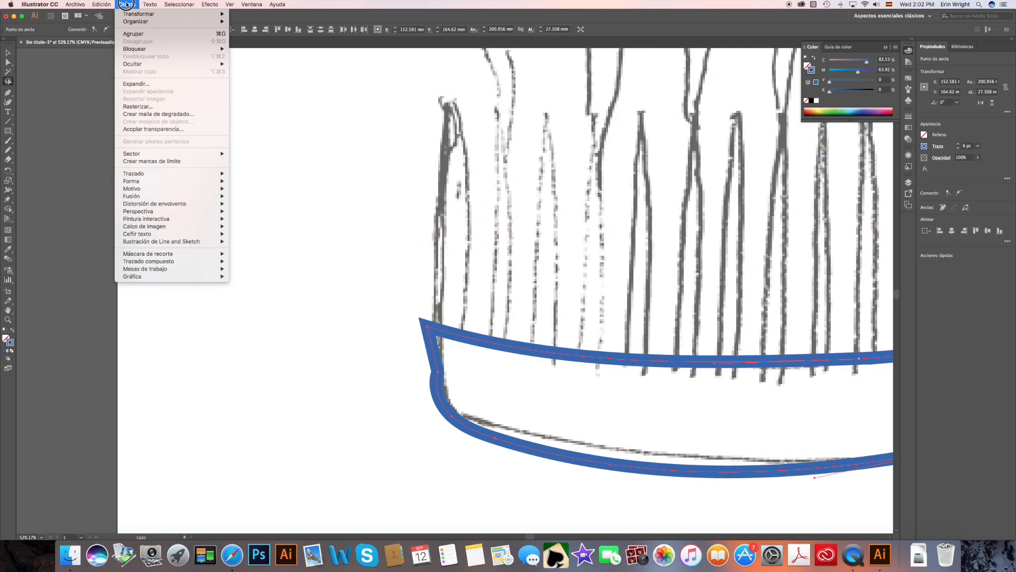
{"action": "mouse_move", "coordinate": [189, 173]}
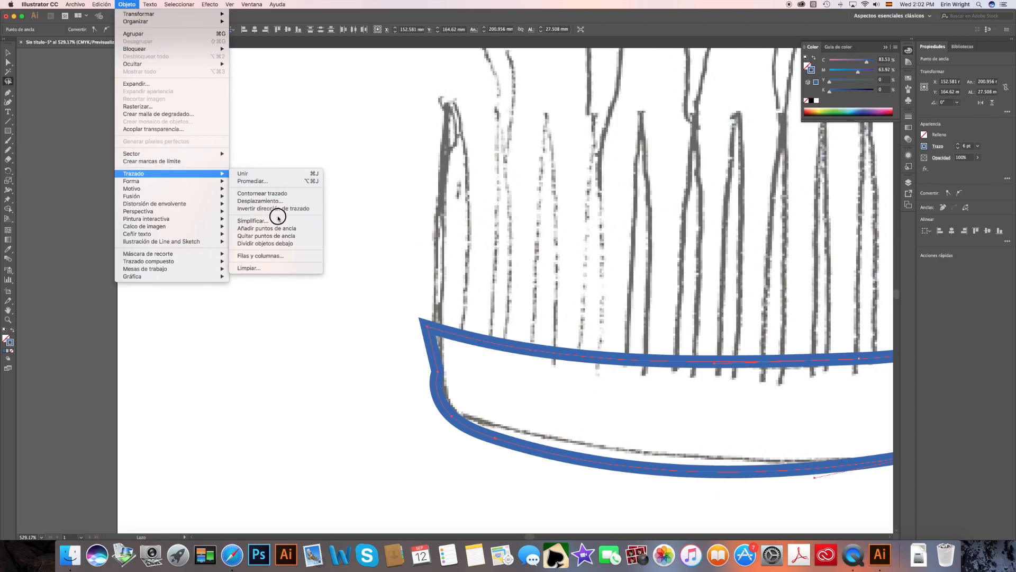
{"action": "left_click", "coordinate": [258, 220]}
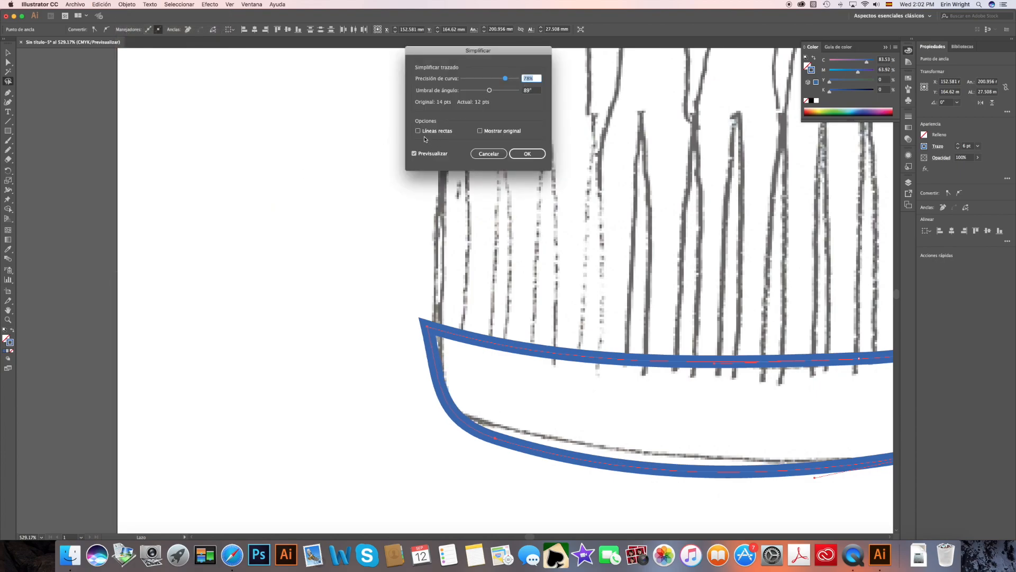
{"action": "left_click", "coordinate": [414, 154]}
{"action": "left_click", "coordinate": [415, 154]}
{"action": "left_click_drag", "start_coordinate": [505, 78], "coordinate": [476, 94]}
{"action": "left_click", "coordinate": [526, 154]}
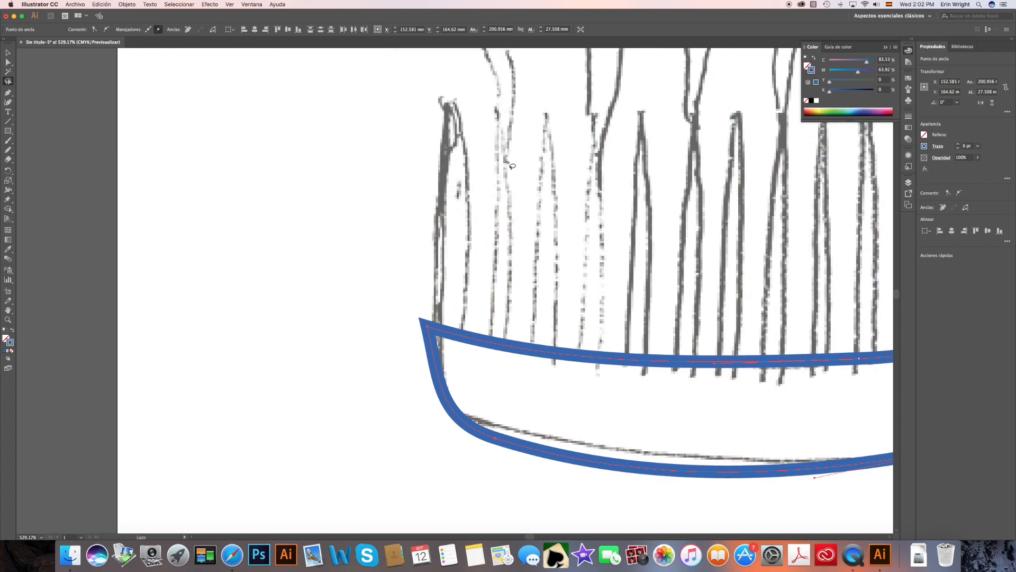
- Select the rounded end of the handle with the Lasso tool and simplify the path to 60% curve precision
{"action": "mouse_move", "coordinate": [639, 281]}
{"action": "left_mouse_down"}
{"action": "mouse_move", "coordinate": [379, 197]}
{"action": "mouse_move", "coordinate": [208, 182]}
{"action": "left_mouse_up"}
{"action": "left_click_drag", "start_coordinate": [629, 193], "coordinate": [214, 203]}
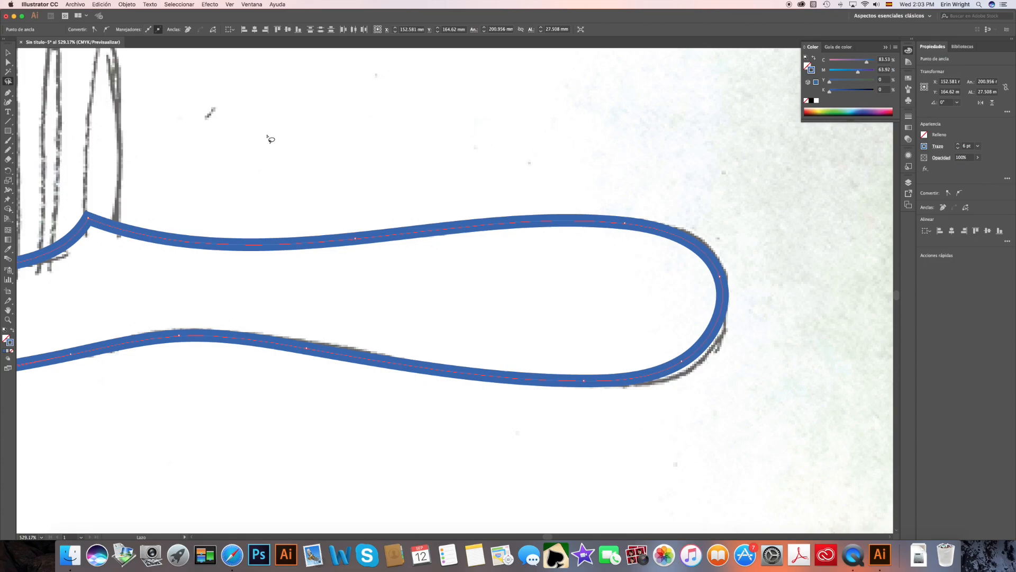
{"action": "mouse_move", "coordinate": [507, 182]}
{"action": "left_mouse_down"}
{"action": "mouse_move", "coordinate": [622, 172]}
{"action": "mouse_move", "coordinate": [719, 185]}
{"action": "mouse_move", "coordinate": [780, 239]}
{"action": "mouse_move", "coordinate": [792, 339]}
{"action": "mouse_move", "coordinate": [746, 428]}
{"action": "mouse_move", "coordinate": [680, 452]}
{"action": "mouse_move", "coordinate": [619, 449]}
{"action": "mouse_move", "coordinate": [532, 422]}
{"action": "mouse_move", "coordinate": [494, 278]}
{"action": "mouse_move", "coordinate": [497, 198]}
{"action": "left_mouse_up"}
{"action": "left_click", "coordinate": [128, 8]}
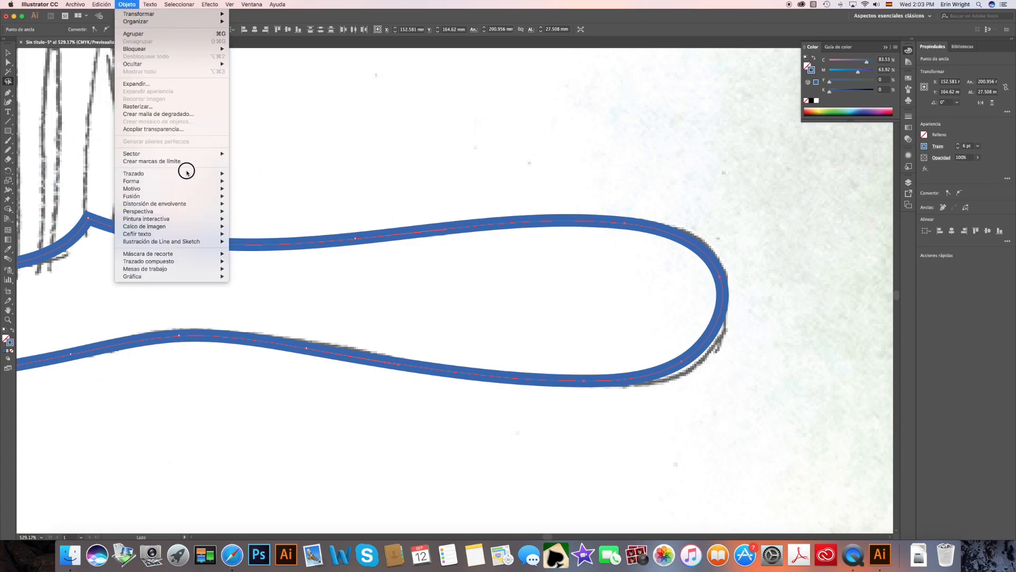
{"action": "mouse_move", "coordinate": [200, 175]}
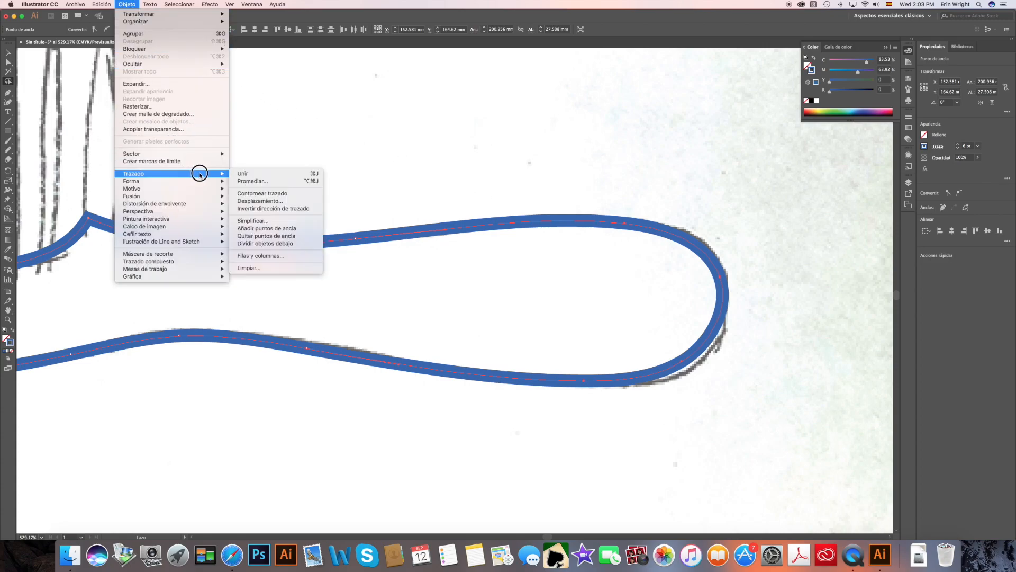
{"action": "left_click", "coordinate": [264, 221]}
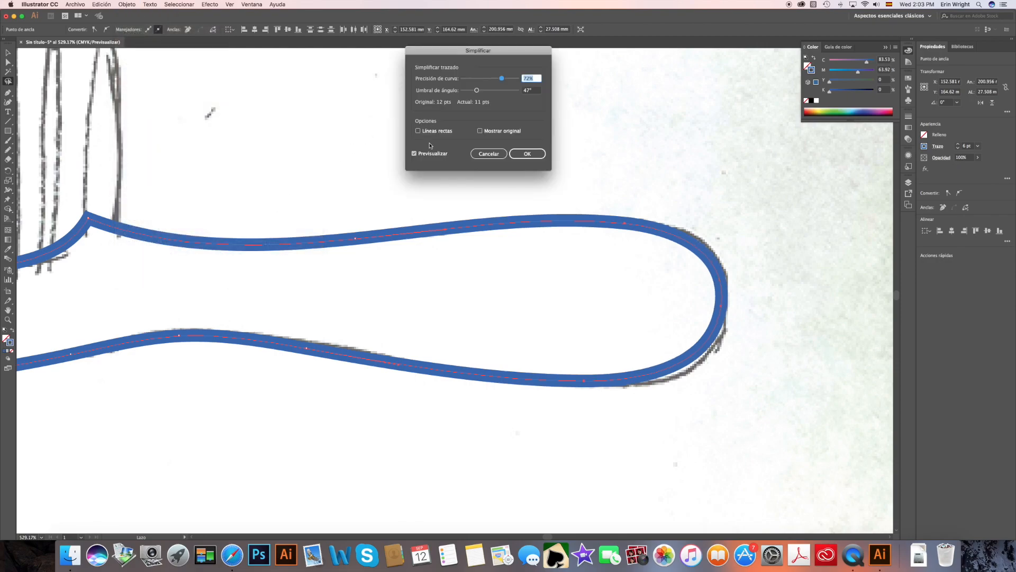
{"action": "left_click", "coordinate": [415, 154]}
{"action": "left_click", "coordinate": [414, 154]}
{"action": "left_click_drag", "start_coordinate": [503, 79], "coordinate": [497, 81]}
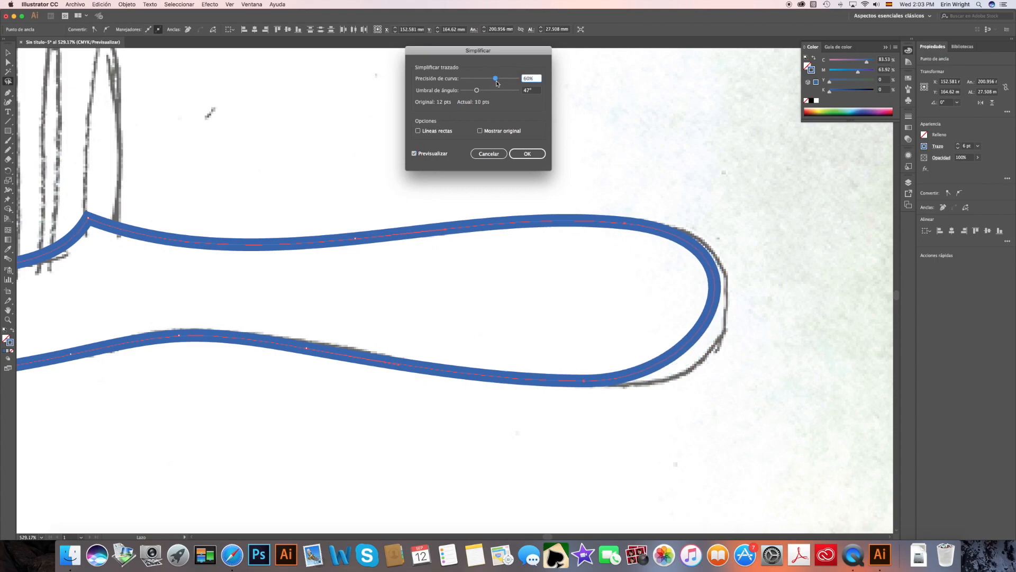
{"action": "left_click", "coordinate": [527, 155]}
{"action": "left_click", "coordinate": [527, 154]}
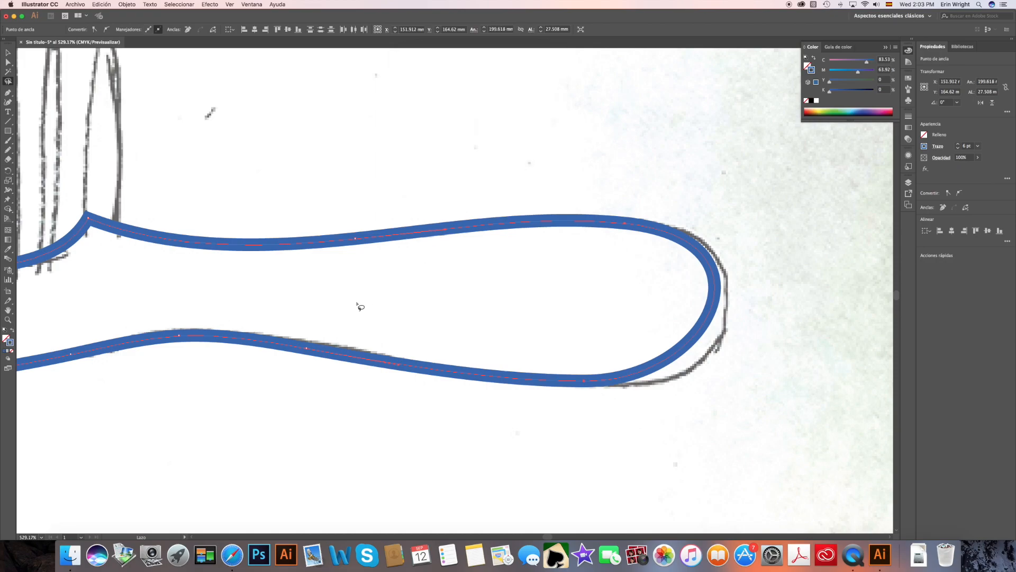
- Delete the extra anchor points on both sides of the bend in the comb's lower edge with the Pen tool
{"action": "mouse_move", "coordinate": [265, 307]}
{"action": "left_mouse_down"}
{"action": "mouse_move", "coordinate": [381, 245]}
{"action": "mouse_move", "coordinate": [513, 221]}
{"action": "left_mouse_up"}
{"action": "left_click_drag", "start_coordinate": [496, 231], "coordinate": [458, 240]}
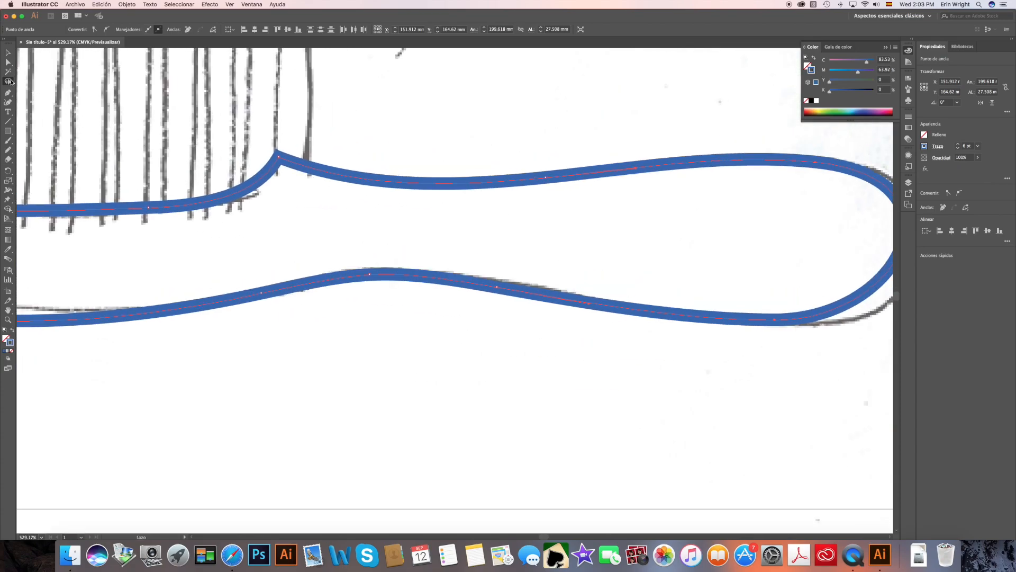
{"action": "left_click", "coordinate": [8, 62]}
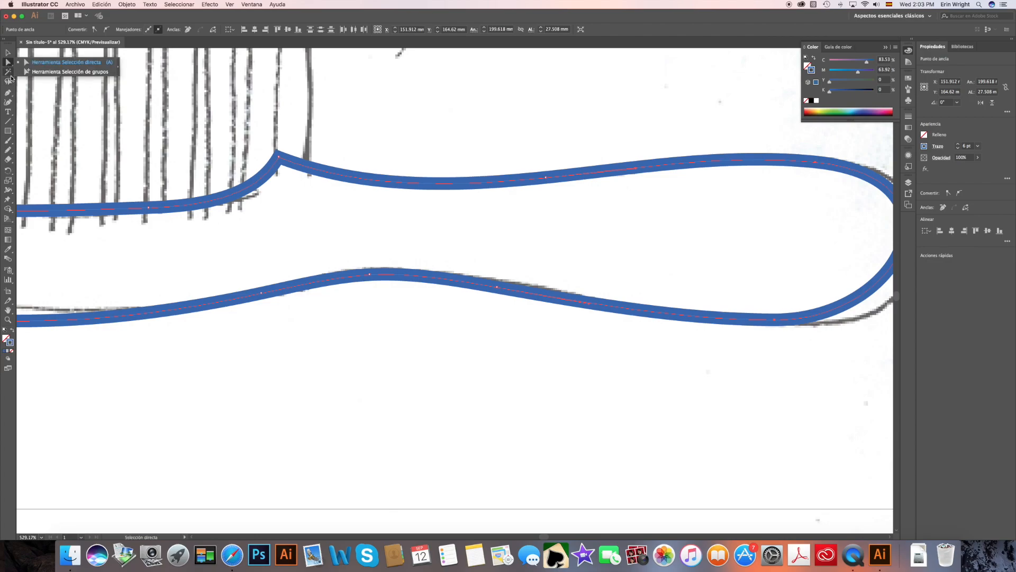
{"action": "left_click", "coordinate": [8, 93]}
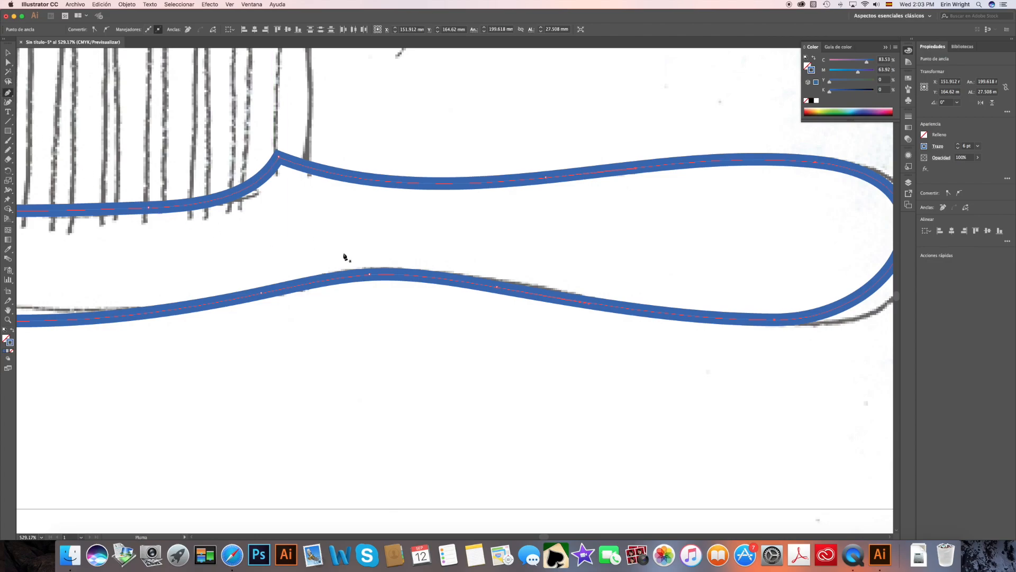
{"action": "left_click", "coordinate": [498, 288]}
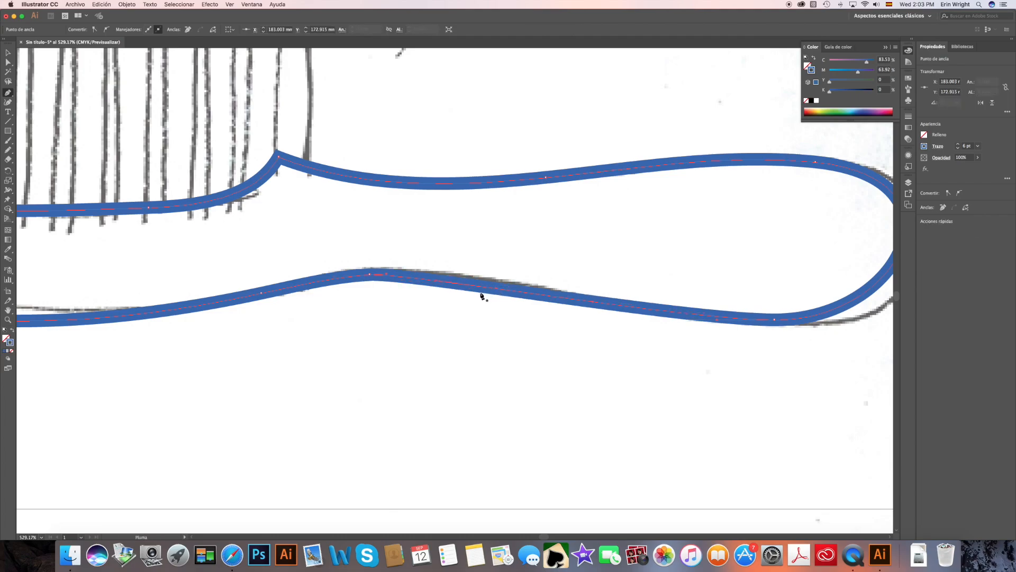
{"action": "left_click", "coordinate": [261, 294]}
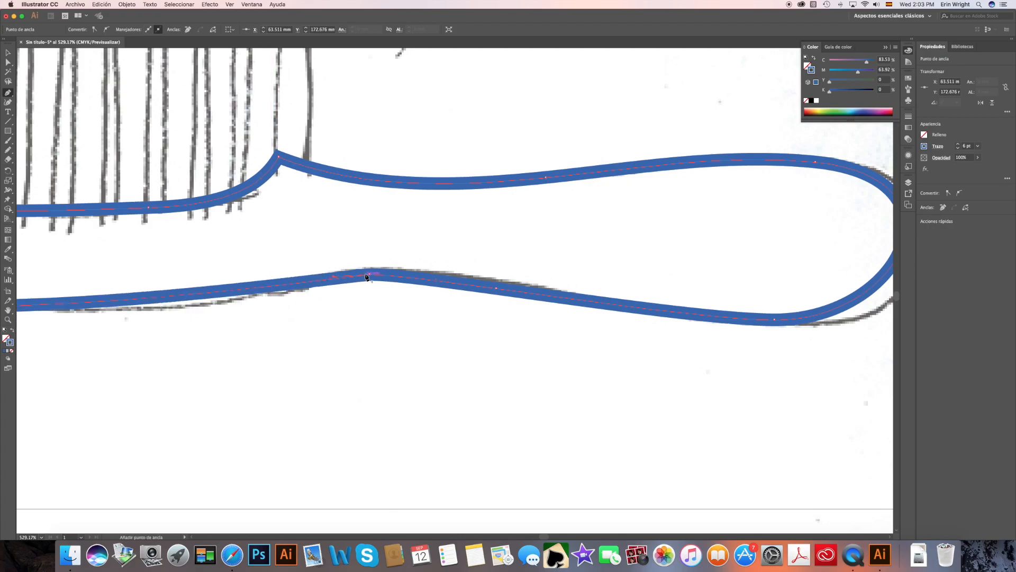
- Move the lower edge's bend anchor toward the teeth and adjust its handles, removing the extra point on the handle side
{"action": "left_click_drag", "start_coordinate": [369, 276], "coordinate": [289, 280]}
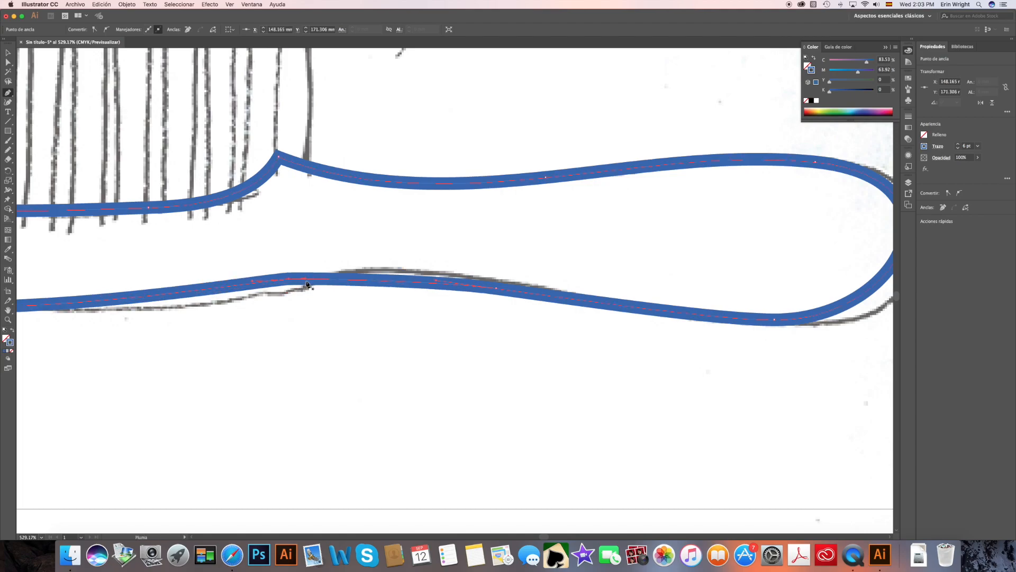
{"action": "left_click_drag", "start_coordinate": [305, 279], "coordinate": [360, 287]}
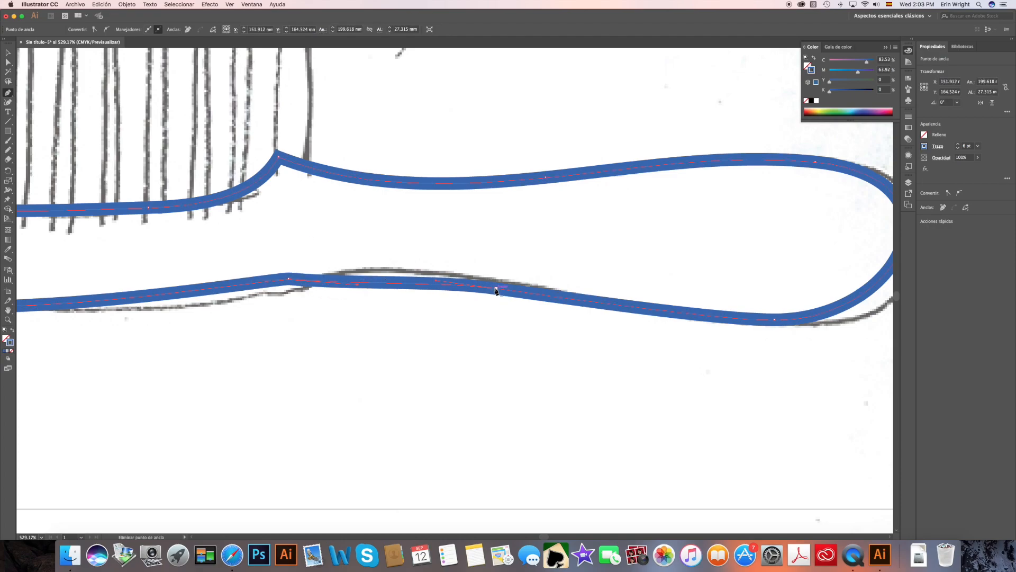
{"action": "left_click", "coordinate": [496, 289]}
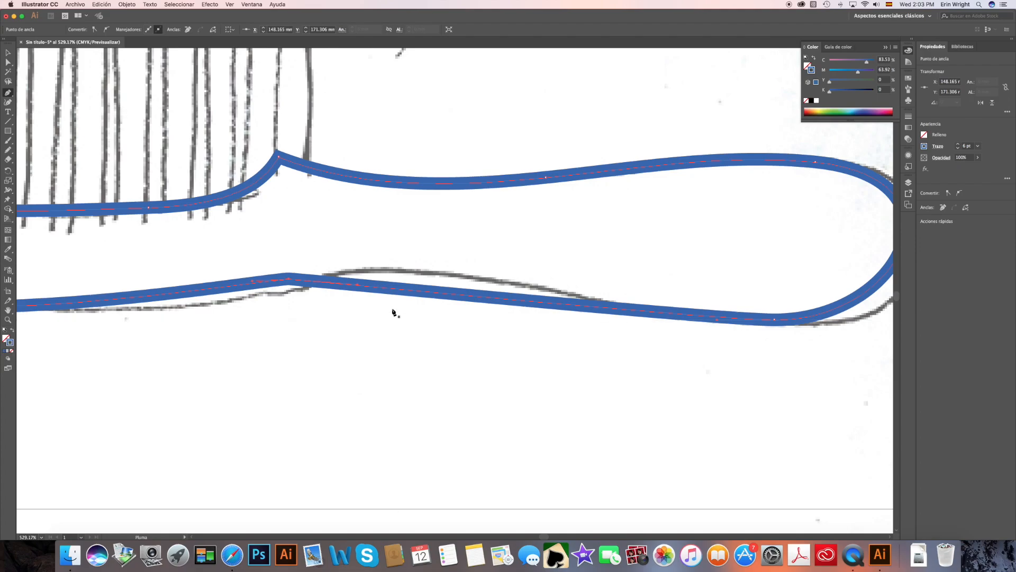
{"action": "left_click_drag", "start_coordinate": [249, 281], "coordinate": [236, 308]}
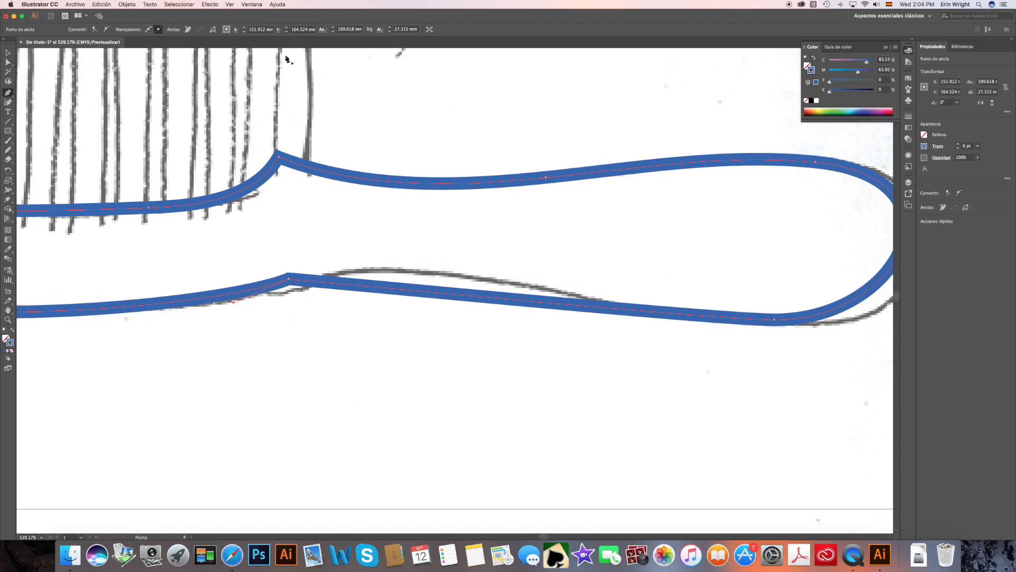
- Draw a vertical line segment about 51 mm long over the leftmost tooth, from its tip down into the comb base
{"action": "left_click", "coordinate": [208, 5]}
{"action": "mouse_move", "coordinate": [230, 4]}
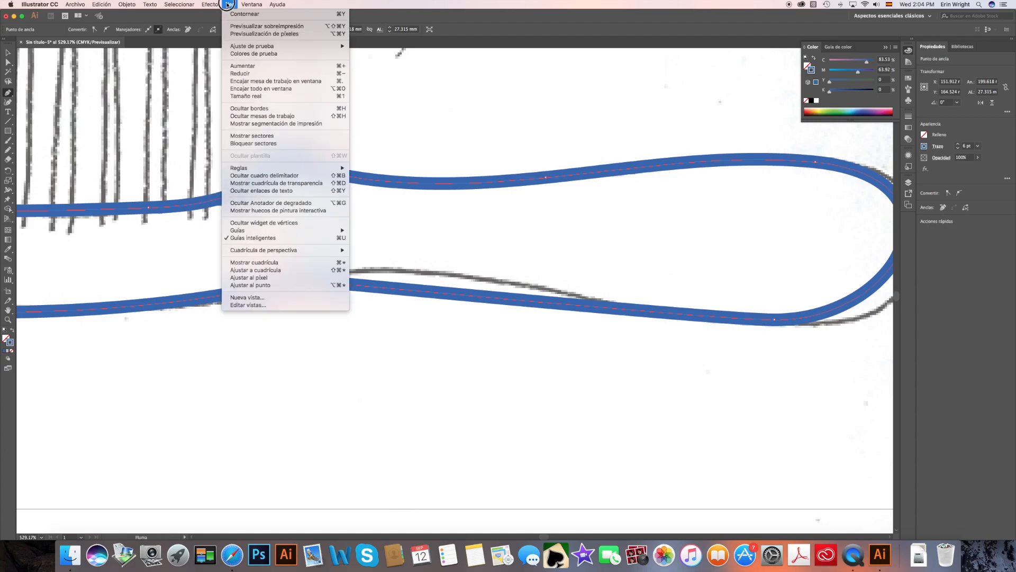
{"action": "left_click", "coordinate": [263, 81]}
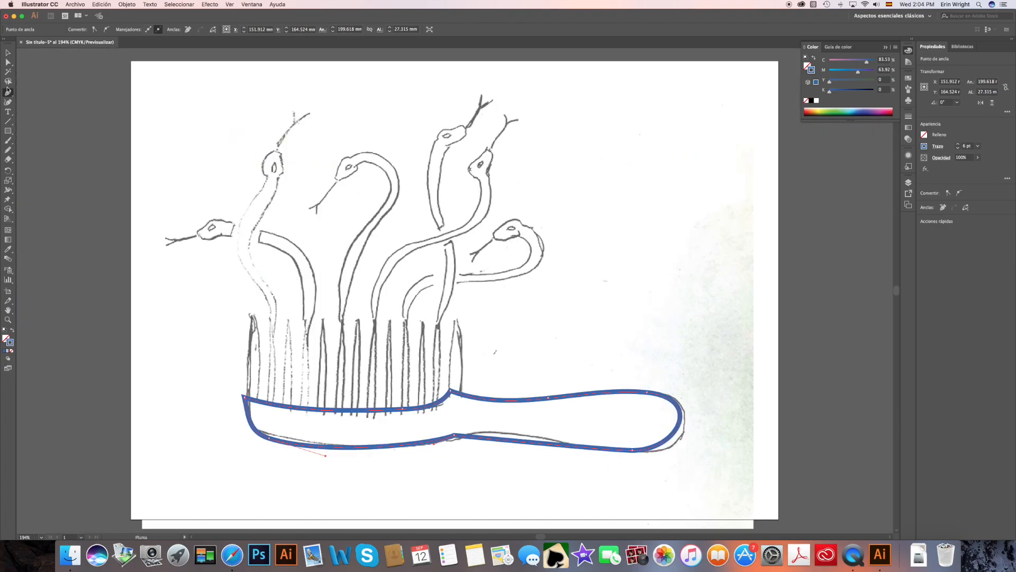
{"action": "left_click", "coordinate": [9, 122]}
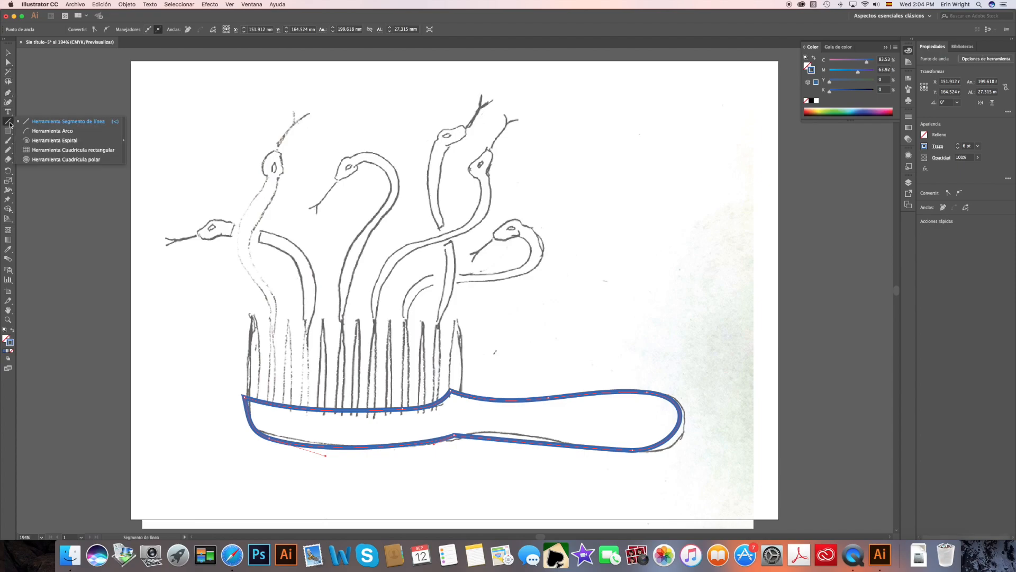
{"action": "left_click", "coordinate": [42, 123]}
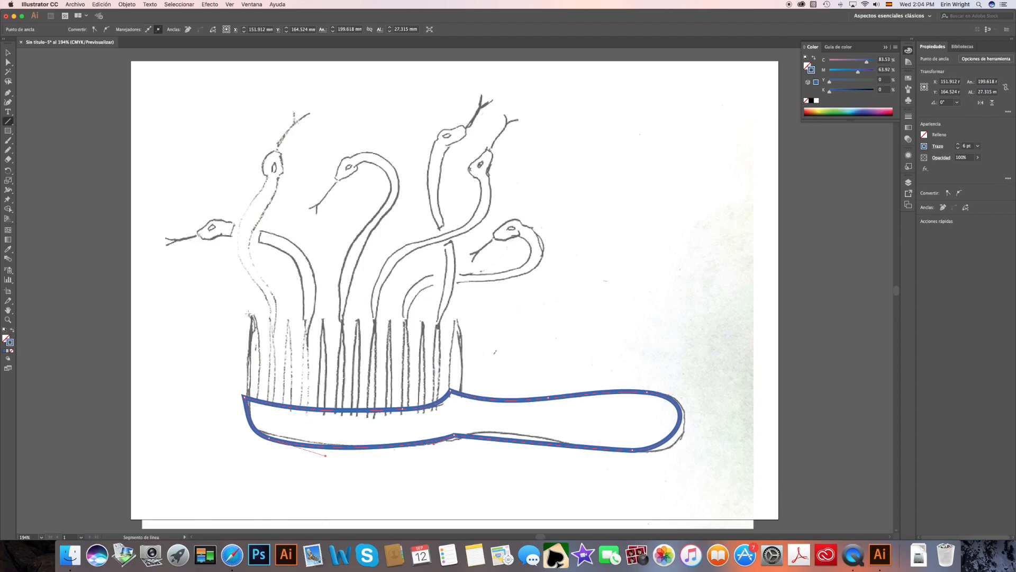
{"action": "left_click_drag", "start_coordinate": [247, 314], "coordinate": [247, 426]}
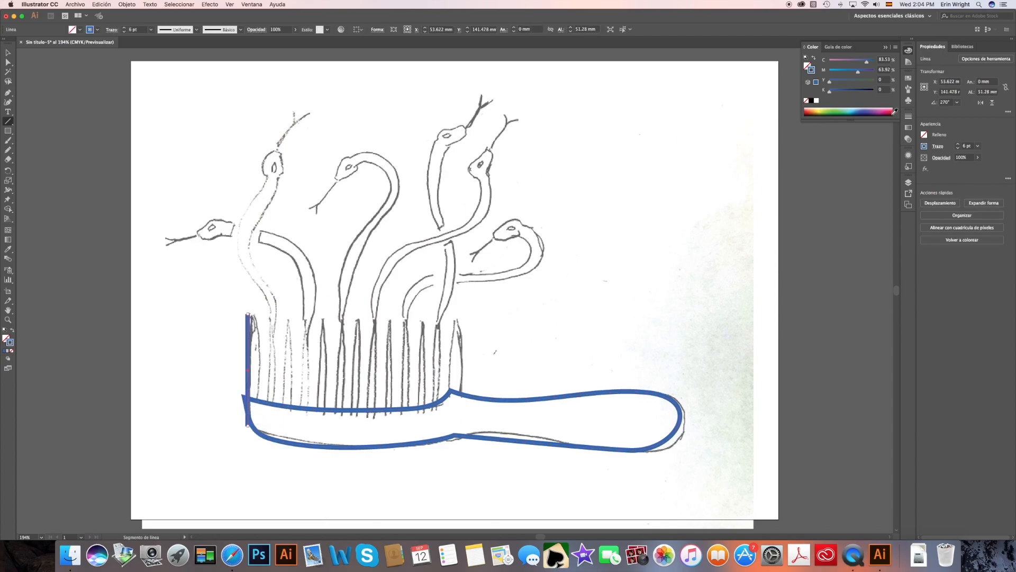
- Set the tooth line's stroke weight to 9 pt and give it round caps
{"action": "left_click", "coordinate": [907, 120]}
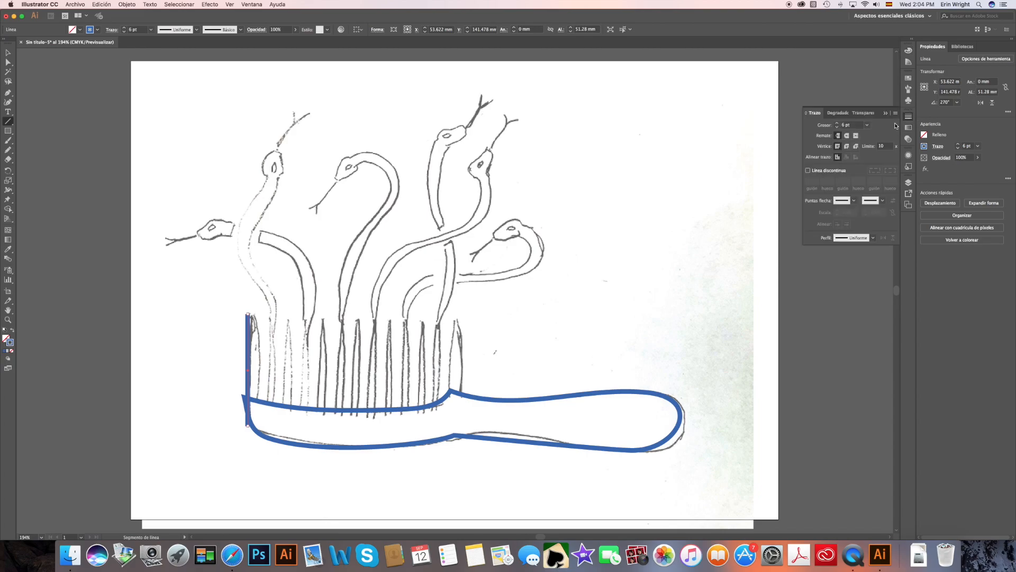
{"action": "left_click", "coordinate": [837, 124]}
{"action": "left_click", "coordinate": [836, 123]}
{"action": "left_click", "coordinate": [837, 124]}
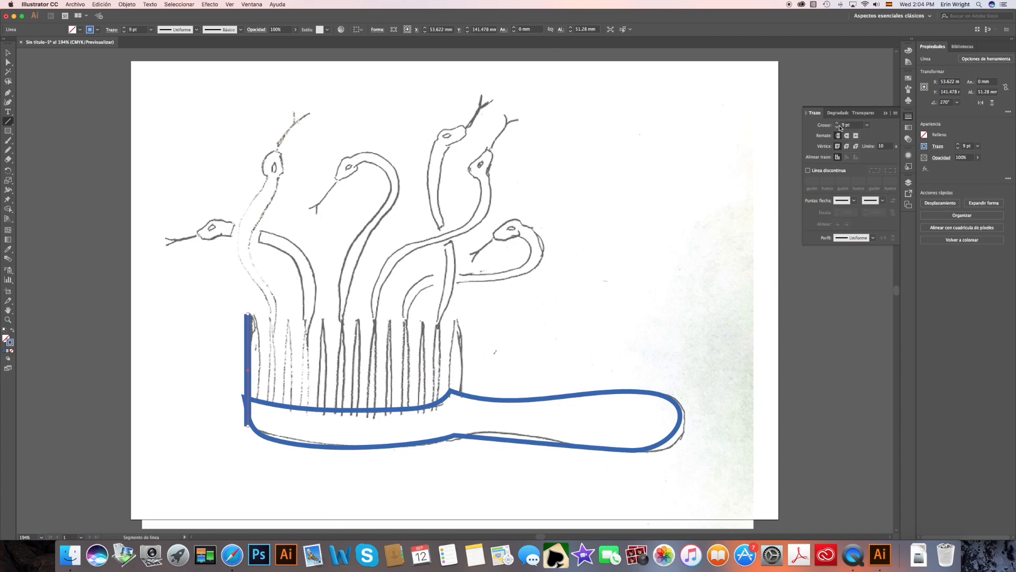
{"action": "left_click", "coordinate": [847, 136]}
- Apply the triangular tapered width profile to the tooth line and flip it so the point is at the tip
{"action": "left_click", "coordinate": [873, 238]}
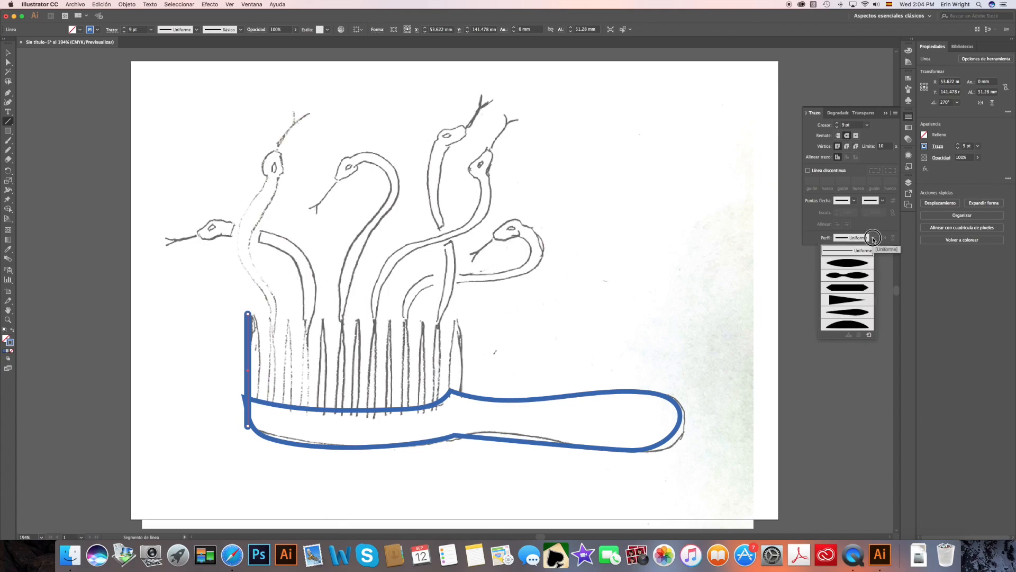
{"action": "left_click", "coordinate": [843, 296]}
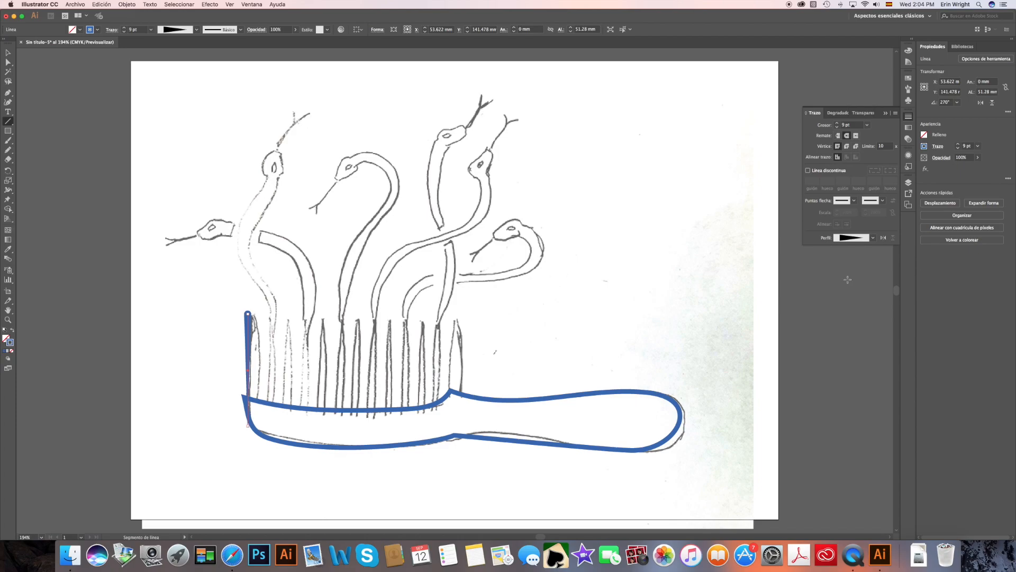
{"action": "left_click", "coordinate": [884, 237]}
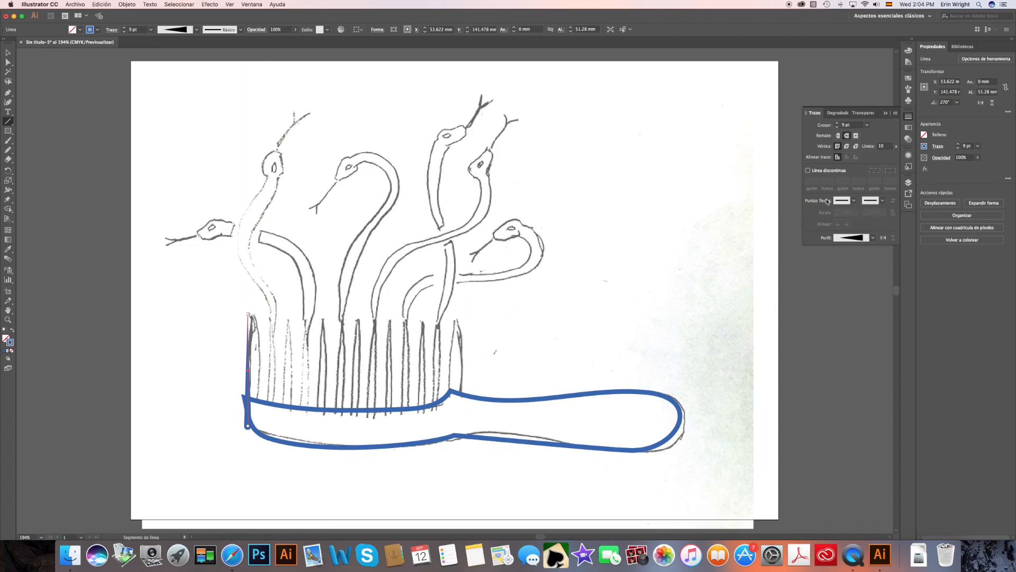
- Hide the sketch layer Capa 1
{"action": "left_click", "coordinate": [907, 182]}
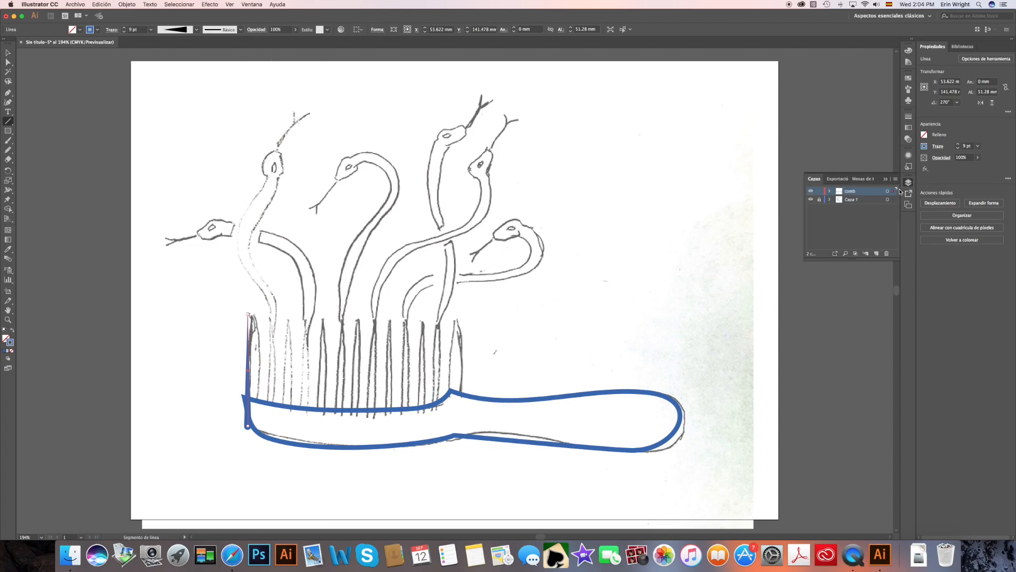
{"action": "left_click", "coordinate": [811, 199]}
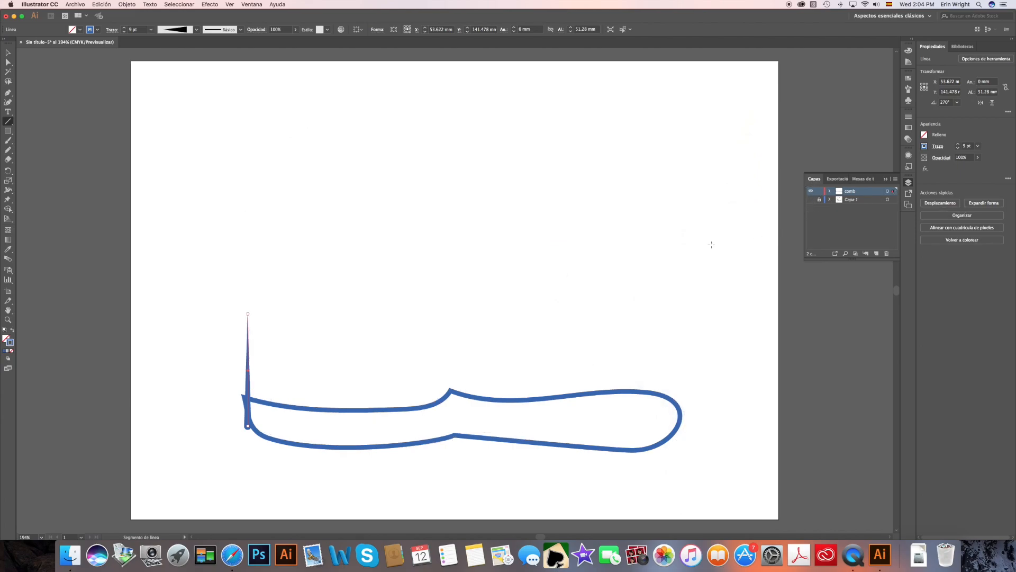
- Widen the tooth line's tip to a blunt rounded end and its base to about 22.6 pt with the Width tool
{"action": "left_click", "coordinate": [8, 319]}
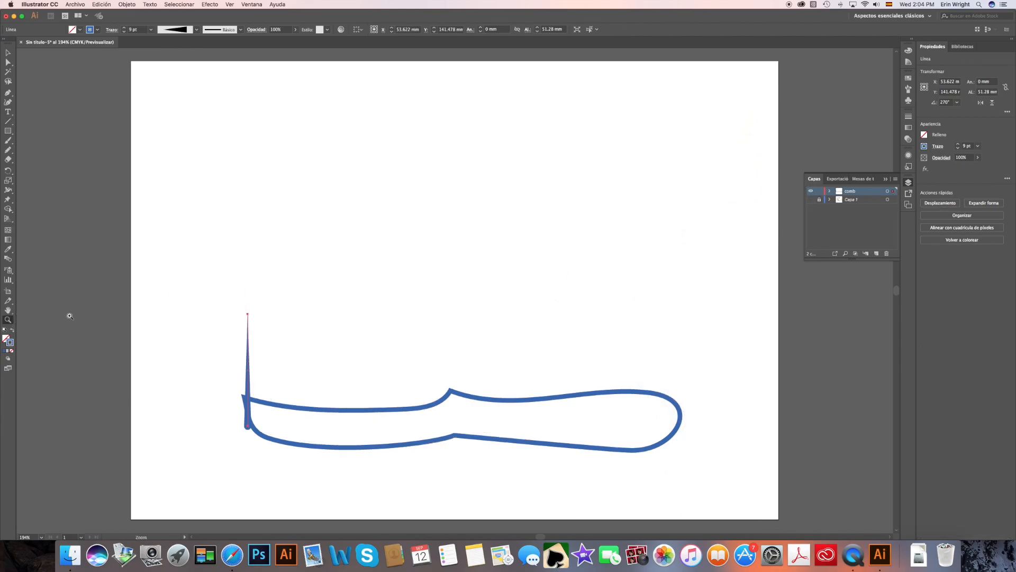
{"action": "left_click_drag", "start_coordinate": [195, 293], "coordinate": [326, 470]}
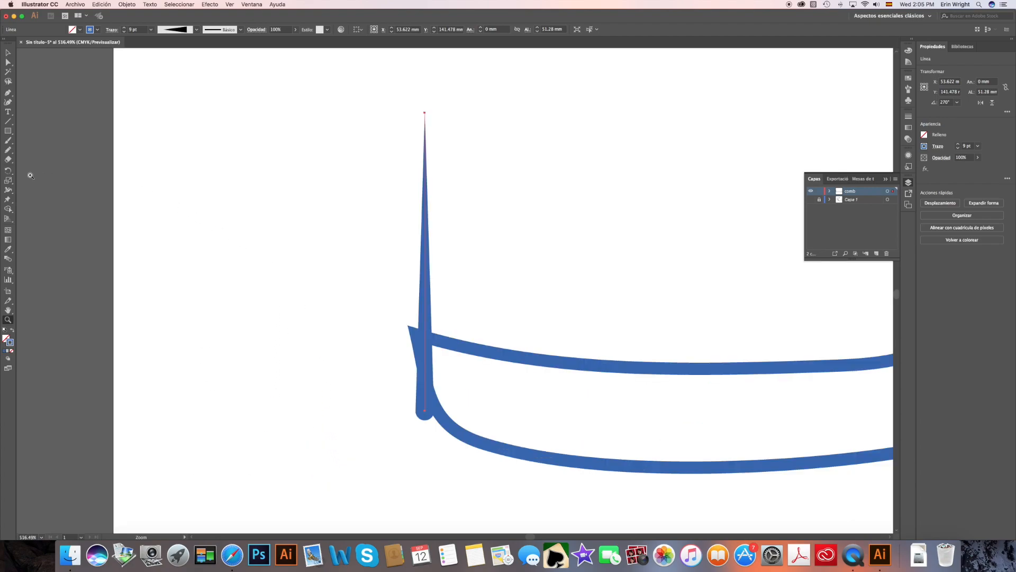
{"action": "left_click", "coordinate": [8, 191]}
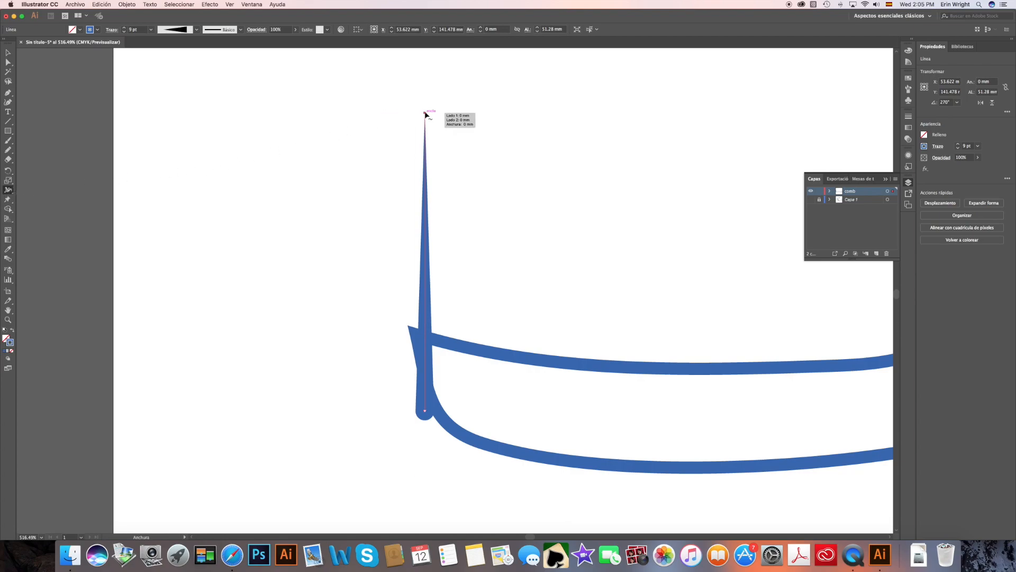
{"action": "left_click_drag", "start_coordinate": [424, 112], "coordinate": [417, 128]}
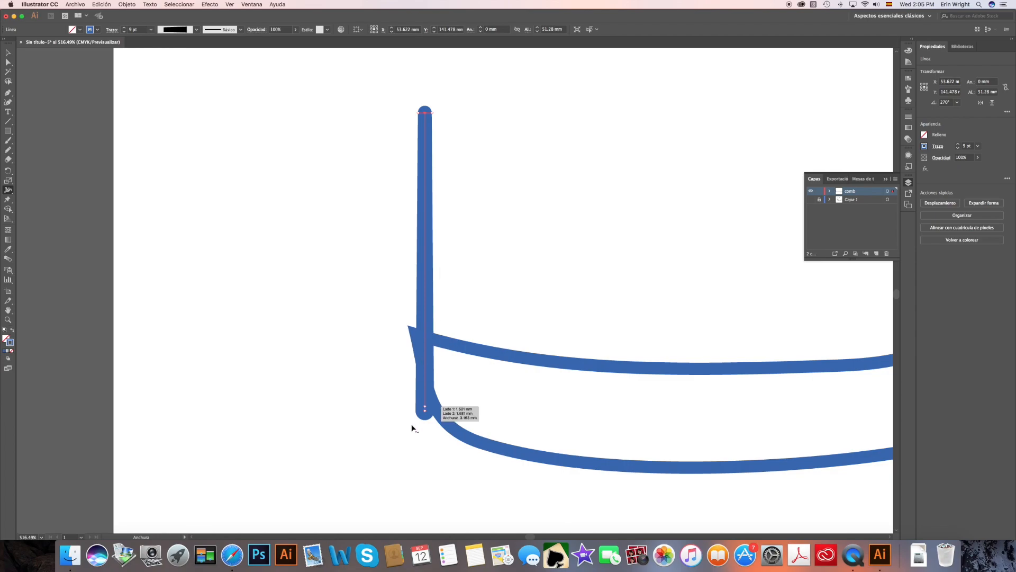
{"action": "left_click_drag", "start_coordinate": [417, 412], "coordinate": [404, 412]}
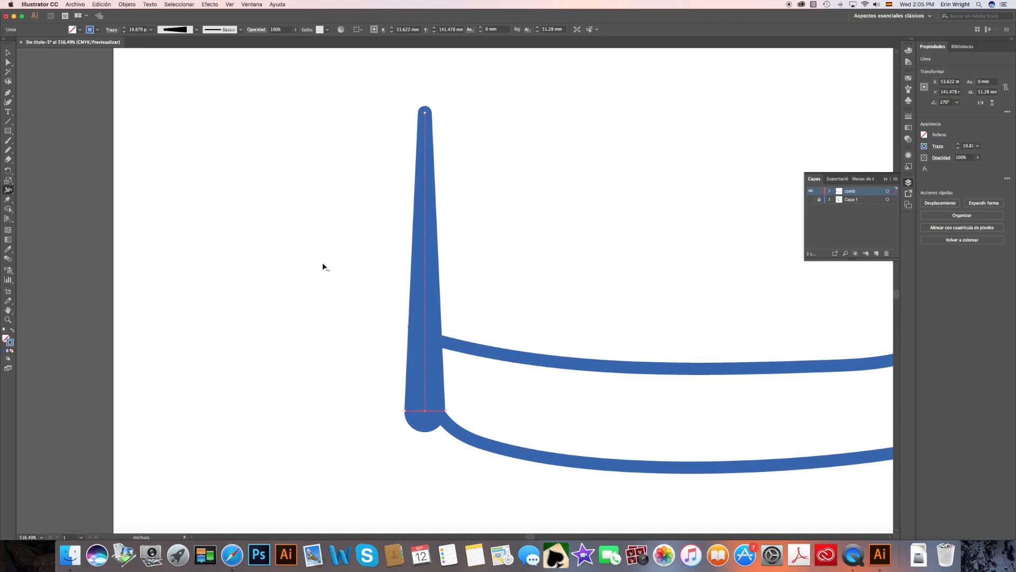
{"action": "left_click_drag", "start_coordinate": [405, 410], "coordinate": [400, 416]}
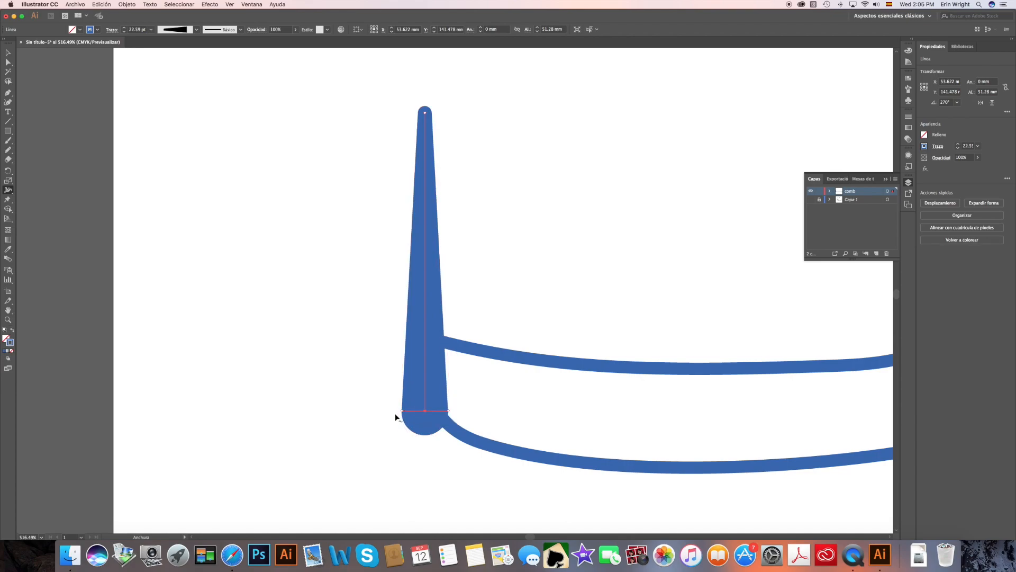
{"action": "key", "text": "v"}
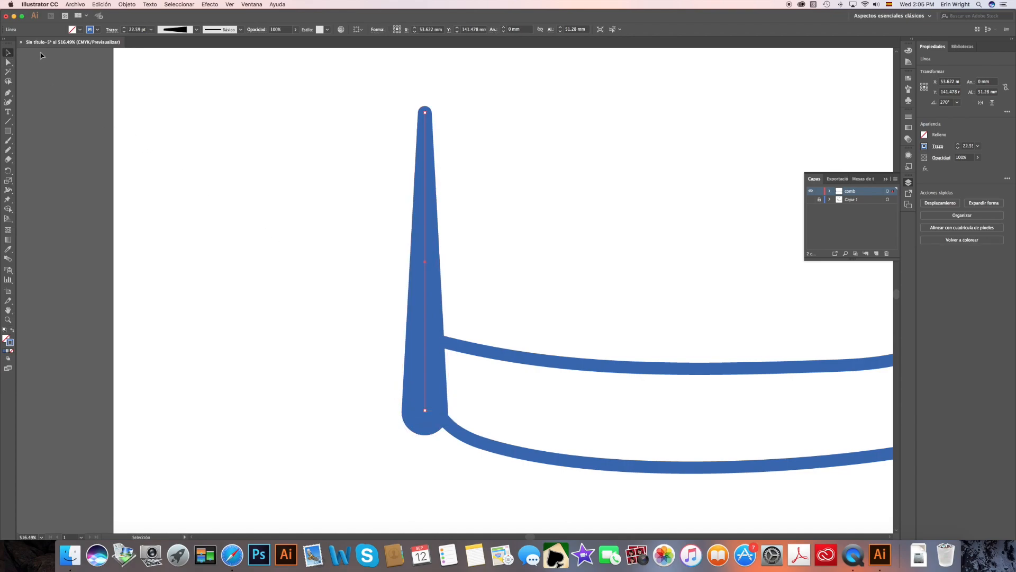
- Fit the whole artboard in view and show the sketch layer Capa 1
{"action": "left_click", "coordinate": [232, 5]}
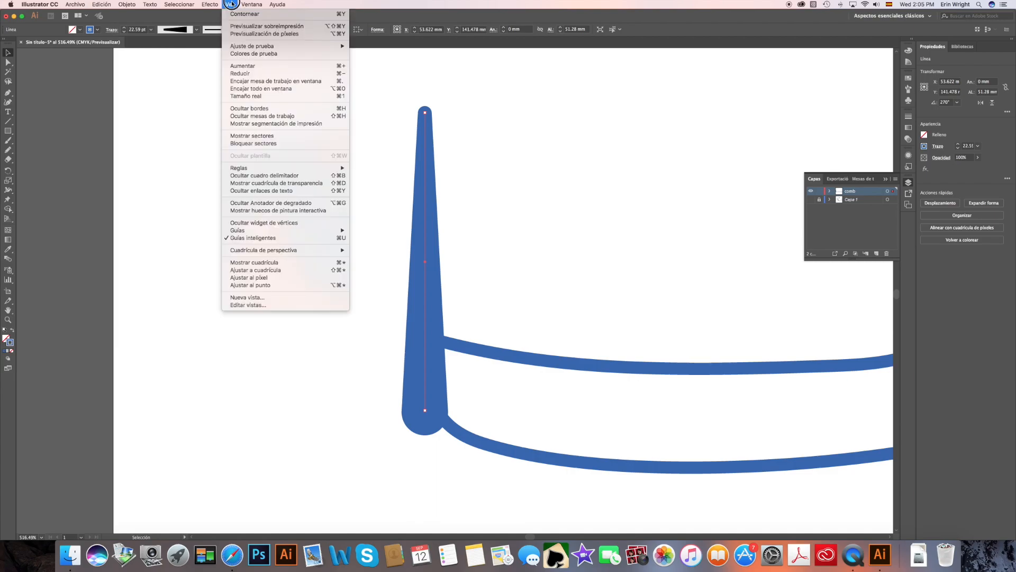
{"action": "left_click", "coordinate": [274, 90]}
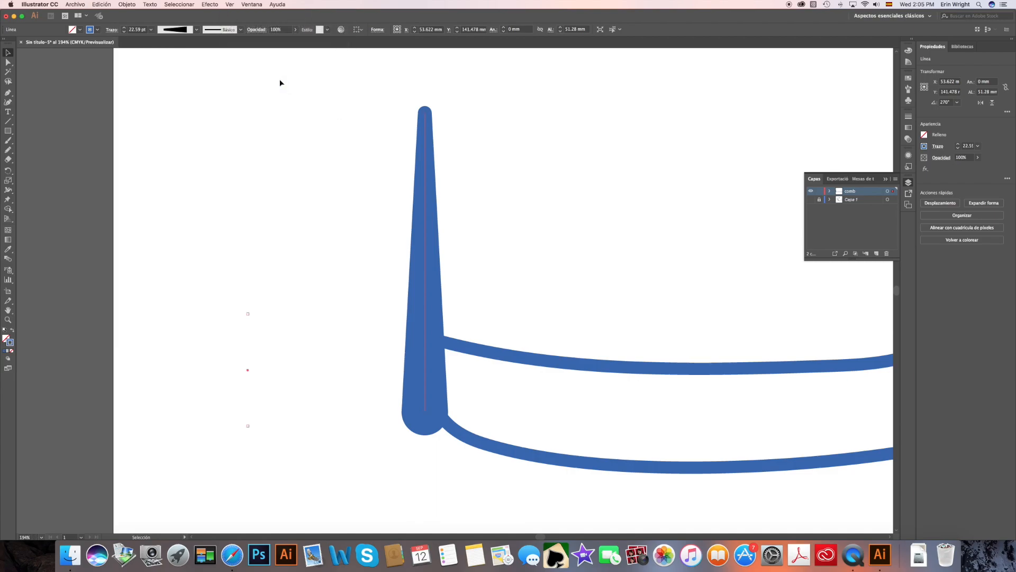
{"action": "left_click", "coordinate": [811, 200]}
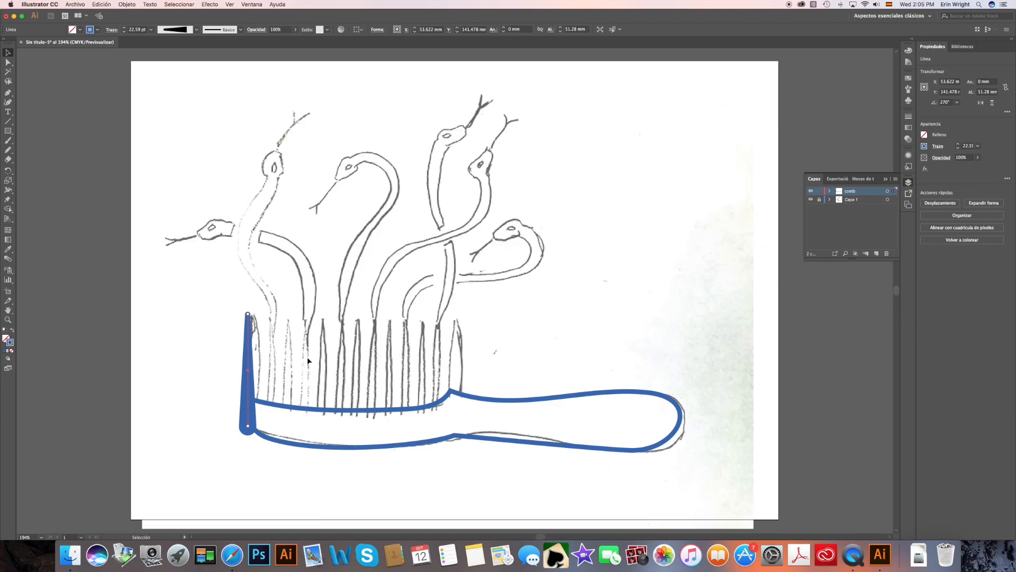
- Duplicate the tapered tooth about 9 mm to its right, level with the original
{"action": "double_click", "coordinate": [249, 362]}
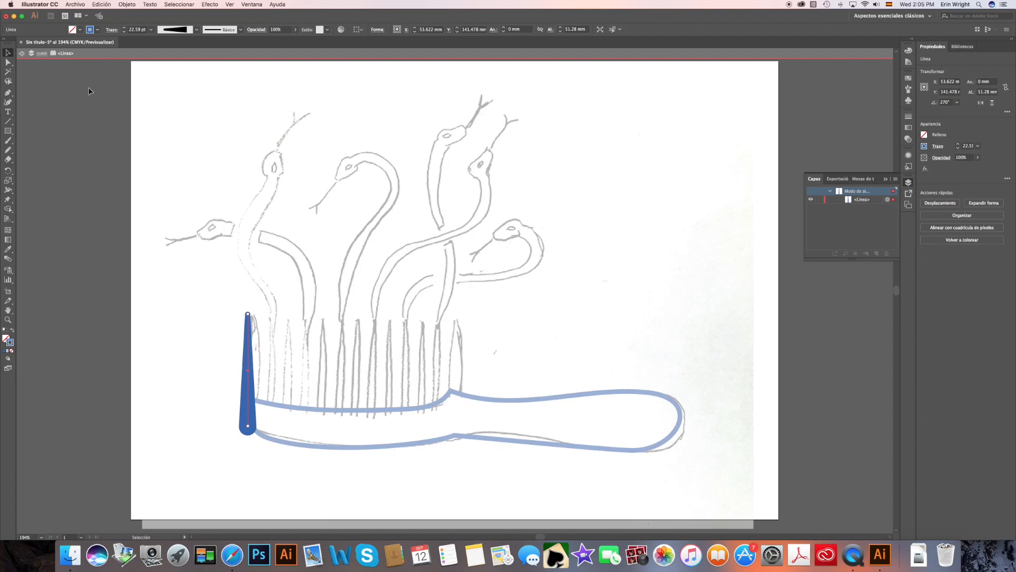
{"action": "left_click", "coordinate": [22, 52]}
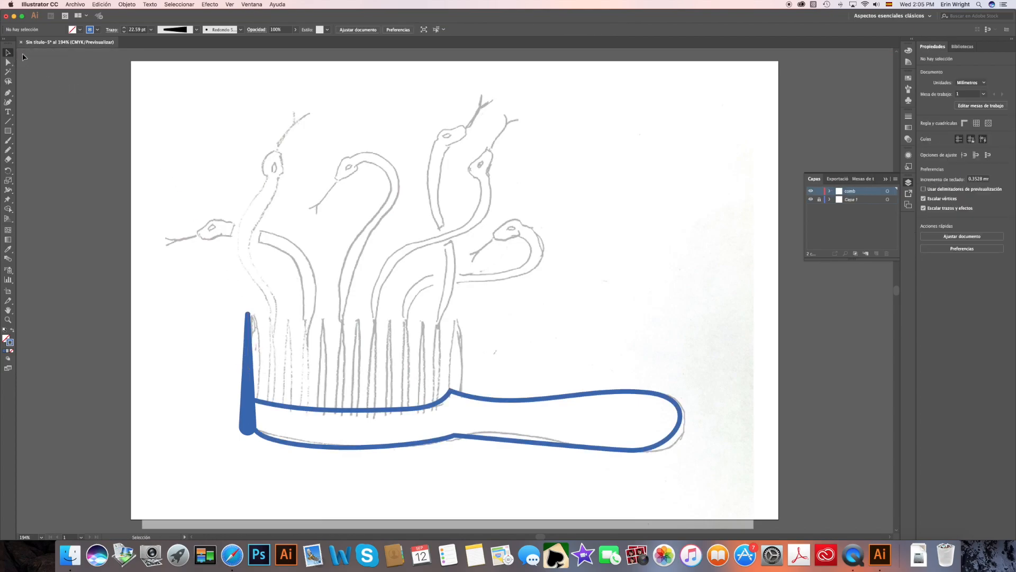
{"action": "left_click", "coordinate": [248, 373]}
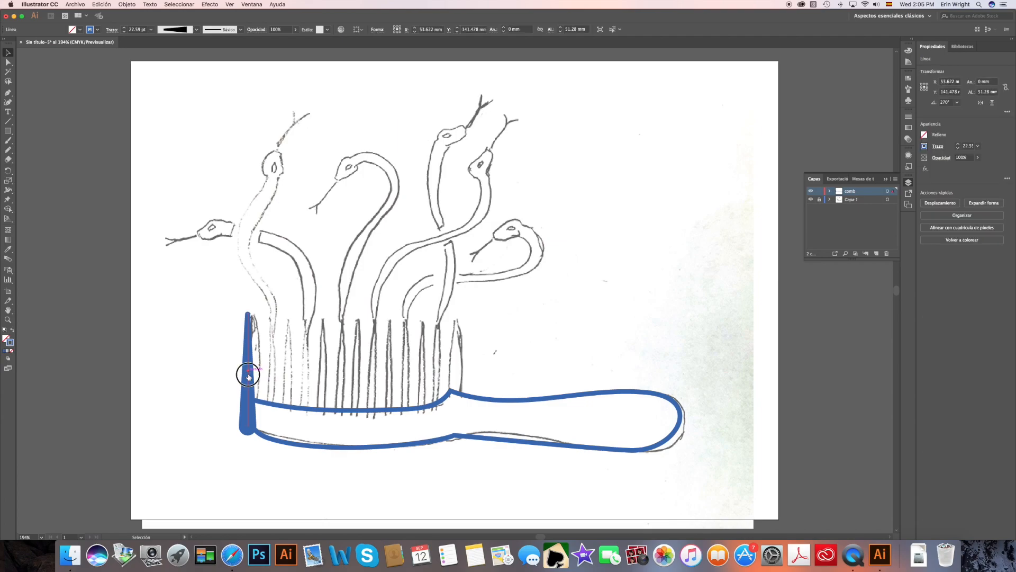
{"action": "left_click_drag", "start_coordinate": [248, 376], "coordinate": [268, 381]}
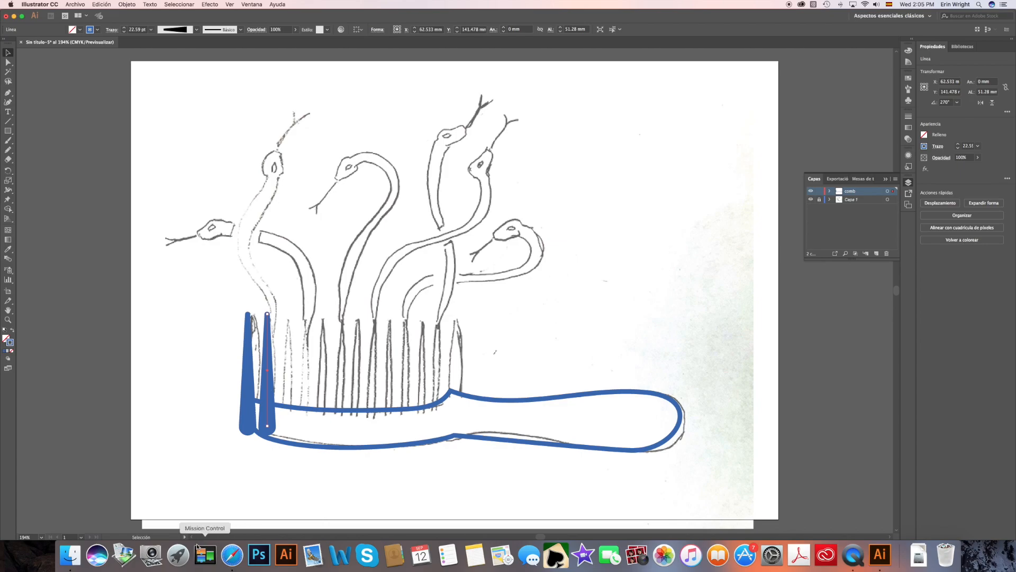
- Repeat the tooth duplication ten times along the comb base, and delete the surplus last tooth
{"action": "key", "text": "super+d"}
{"action": "key", "text": "super+d"}
{"action": "key", "text": "super+d"}
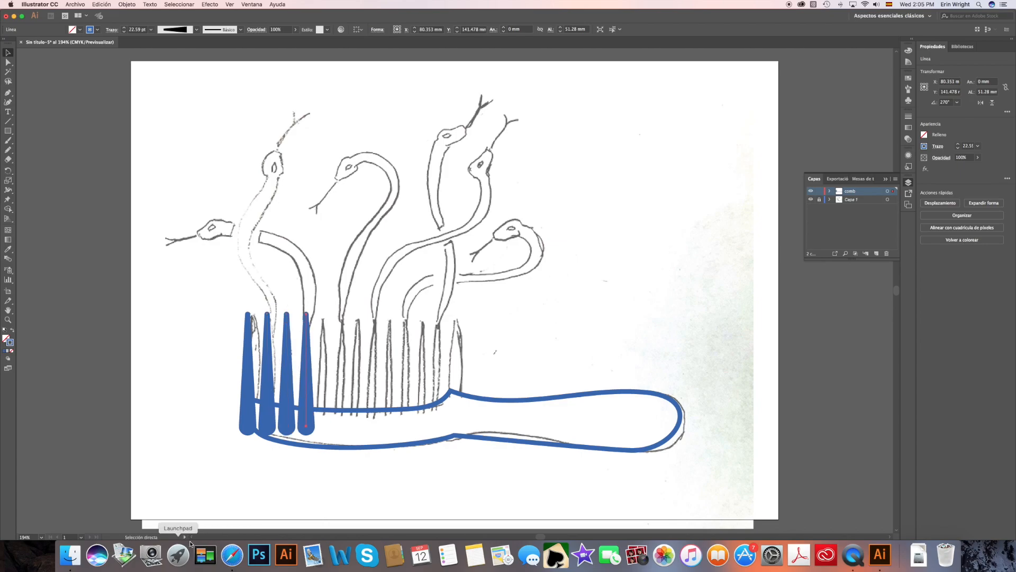
{"action": "key", "text": "super+d"}
{"action": "key", "text": "super+d"}
{"action": "key", "text": "super+d"}
{"action": "key", "text": "super+d"}
{"action": "key", "text": "super+d"}
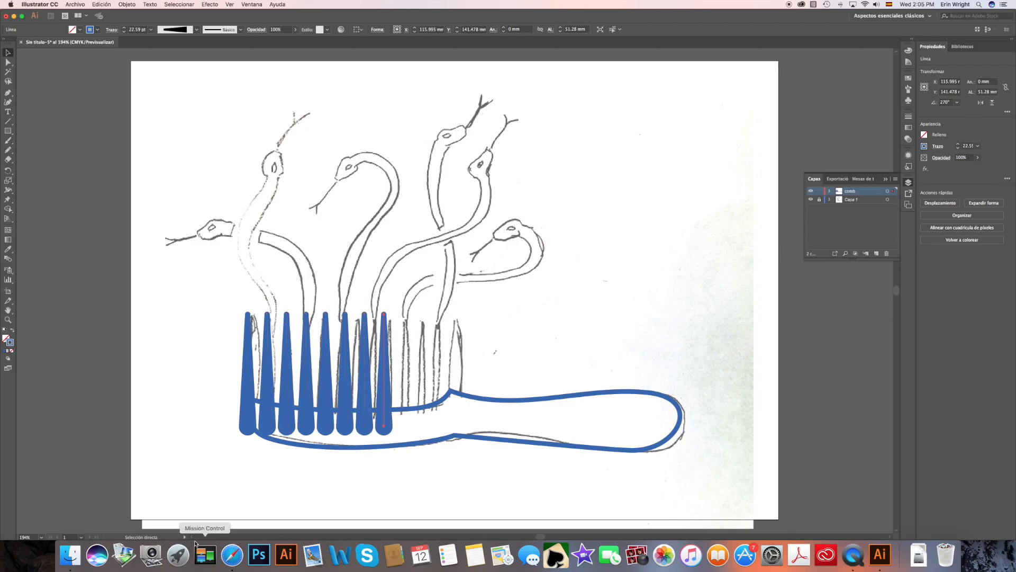
{"action": "key", "text": "super+d"}
{"action": "key", "text": "super+d"}
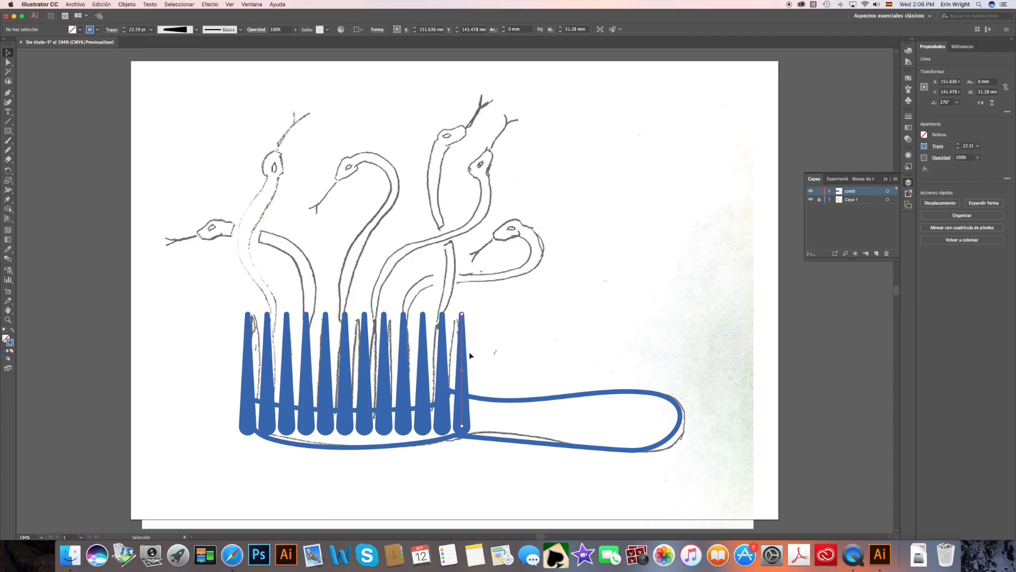
{"action": "key", "text": "Delete"}
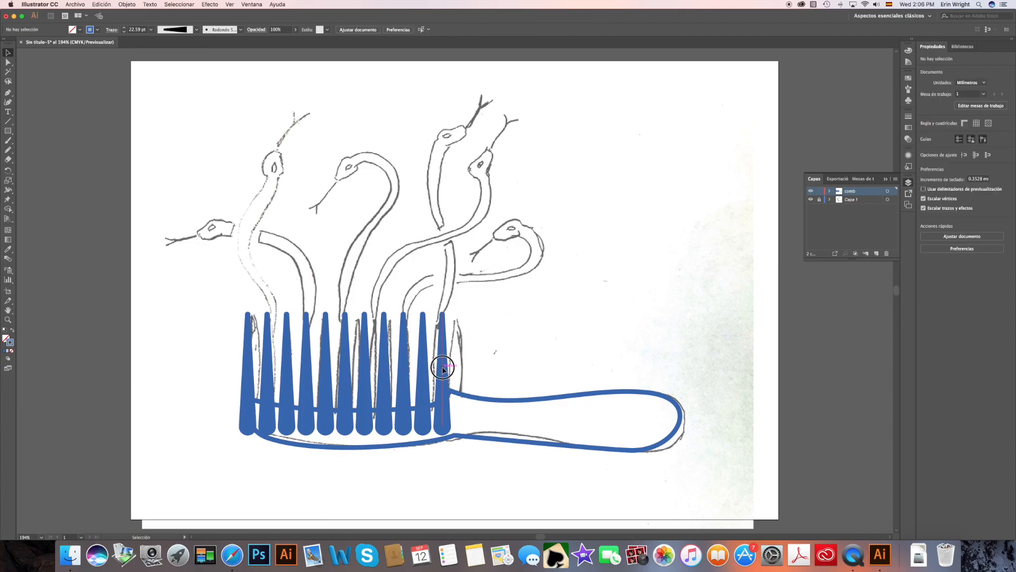
- Move the rightmost tooth about 4 mm right to where the handle starts, and distribute all teeth evenly horizontally
{"action": "left_click_drag", "start_coordinate": [442, 368], "coordinate": [449, 372]}
{"action": "left_click_drag", "start_coordinate": [214, 288], "coordinate": [533, 361]}
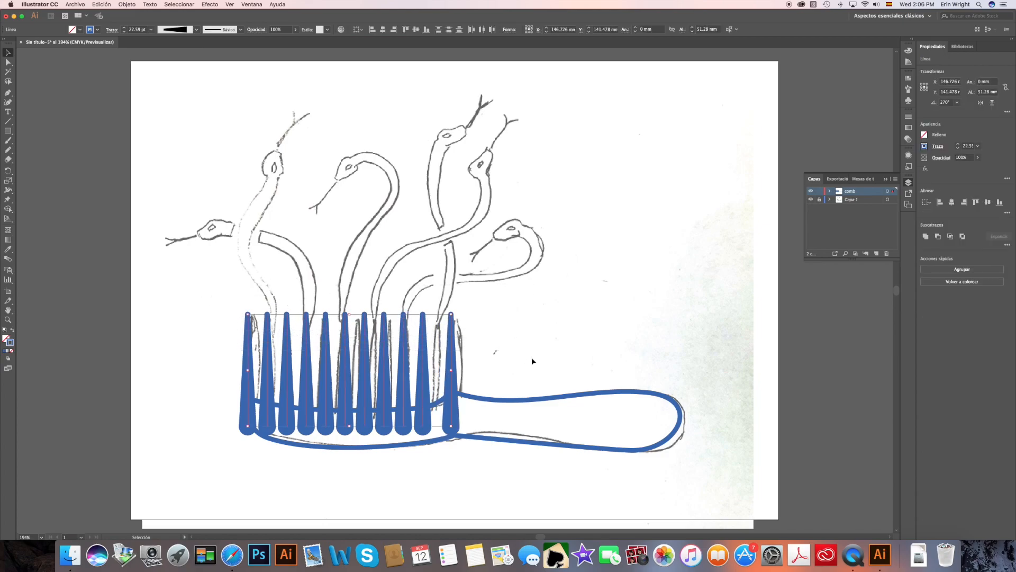
{"action": "left_click", "coordinate": [482, 30]}
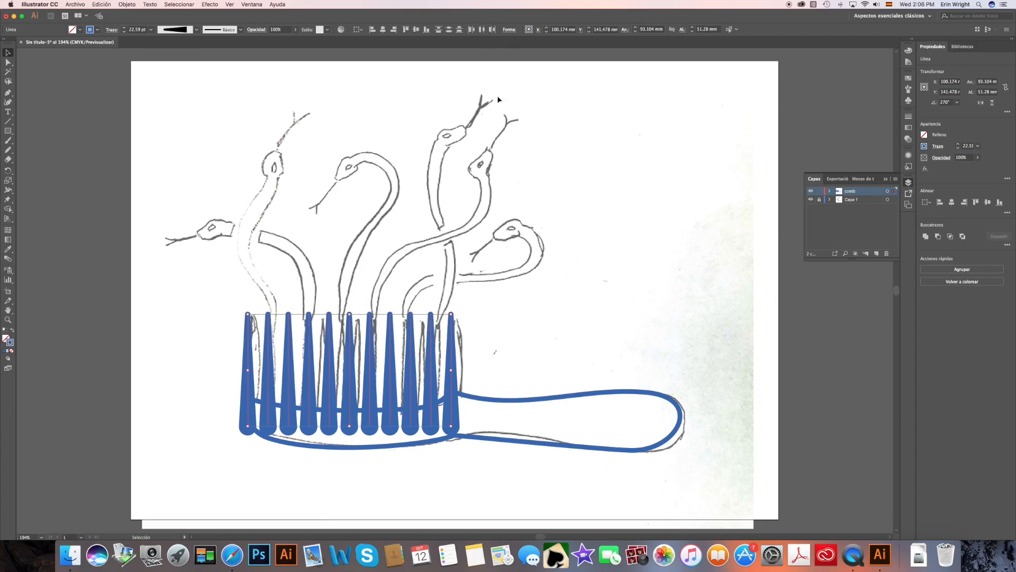
- Hide the sketch layer Capa 1 and expand the appearance of all the teeth into filled shapes
{"action": "left_click", "coordinate": [810, 200]}
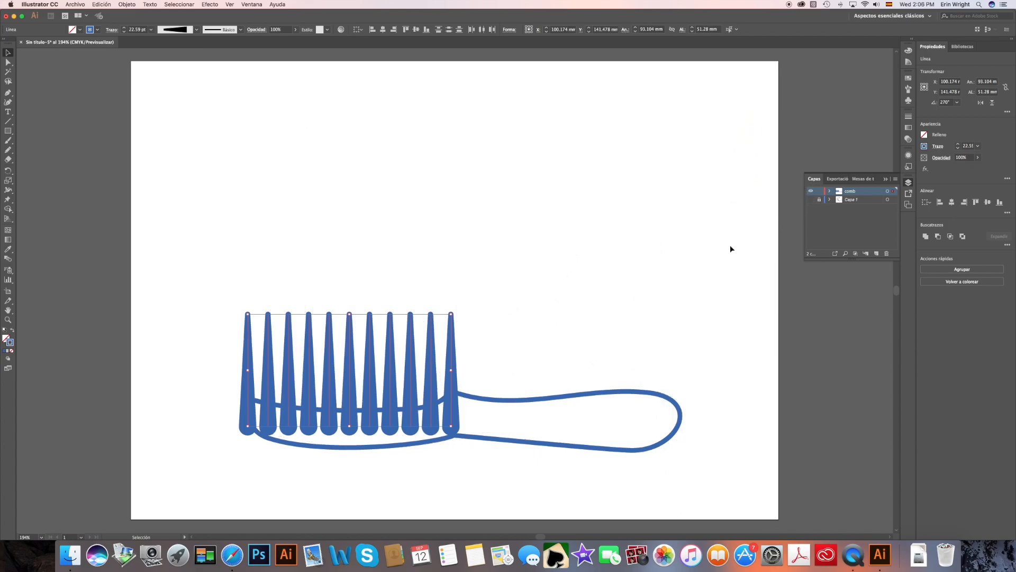
{"action": "left_click", "coordinate": [126, 5]}
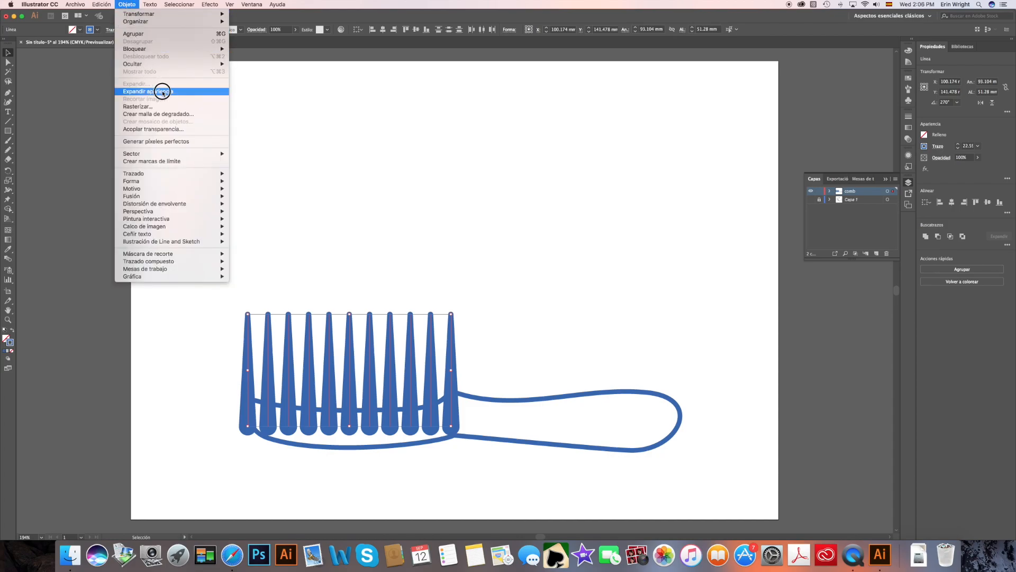
{"action": "left_click", "coordinate": [180, 91]}
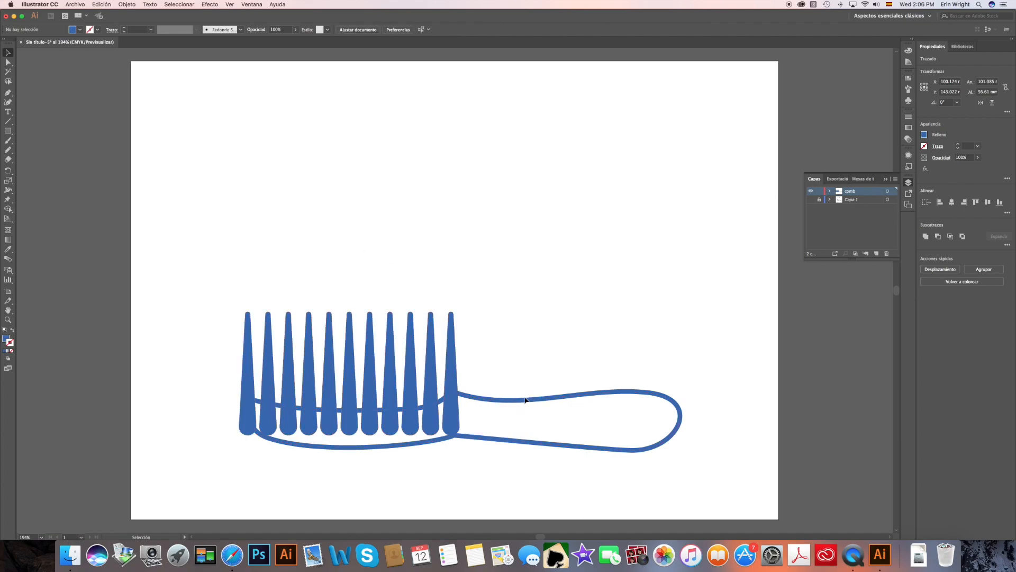
{"action": "key", "text": "super+shift+a"}
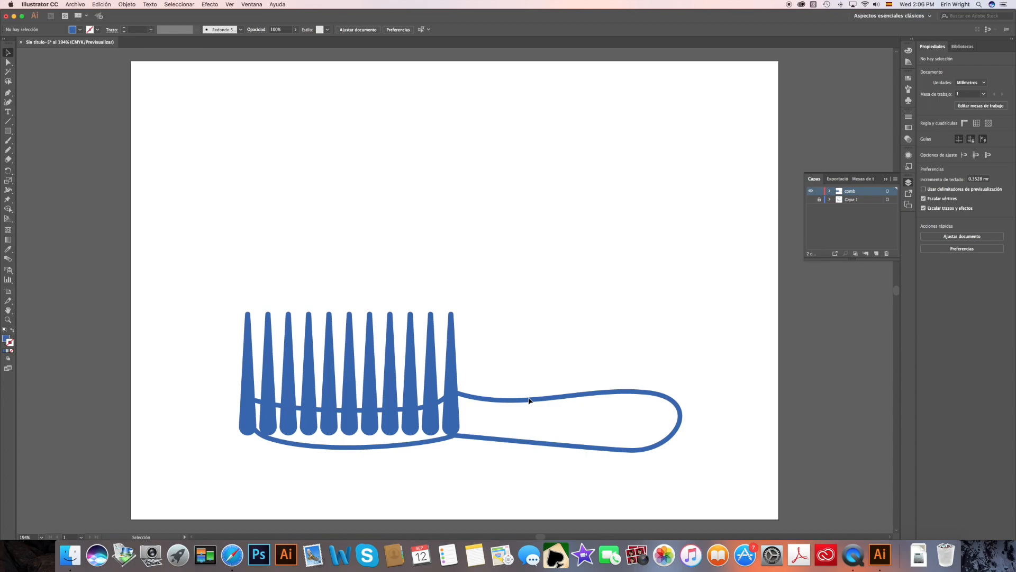
- Swap the fill and stroke of the comb base and handle outline so it has a solid blue fill
{"action": "left_click", "coordinate": [525, 416]}
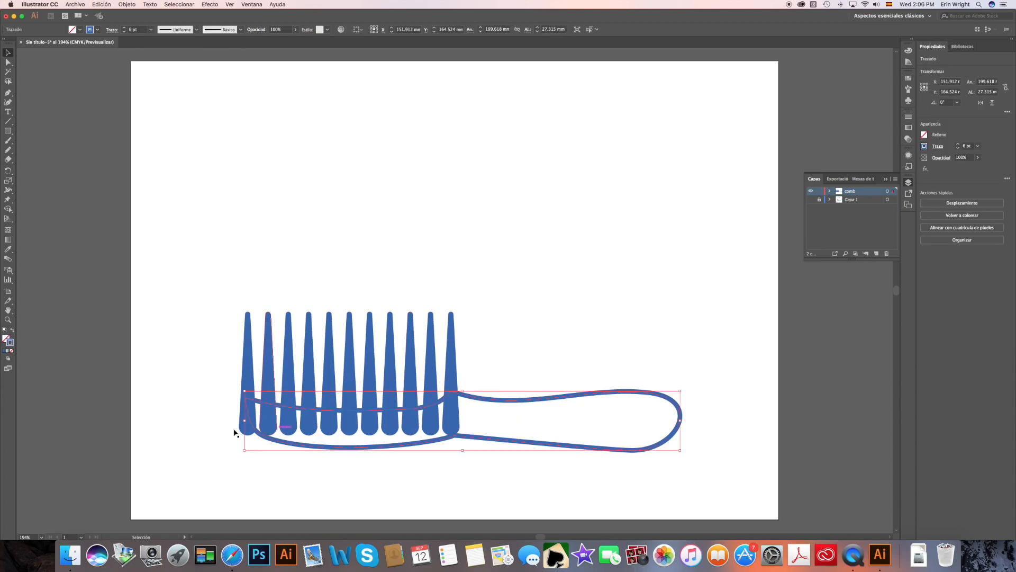
{"action": "left_click", "coordinate": [12, 330]}
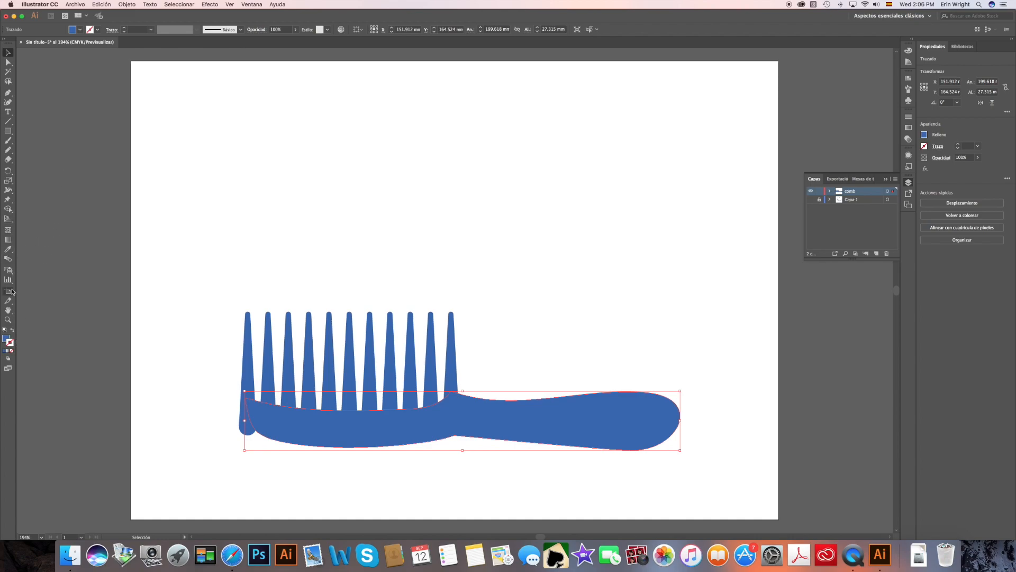
- Switch the artwork to outline view, framed on the leftmost teeth and the rounded end of the comb base
{"action": "left_click", "coordinate": [7, 320]}
{"action": "left_click_drag", "start_coordinate": [199, 309], "coordinate": [310, 462]}
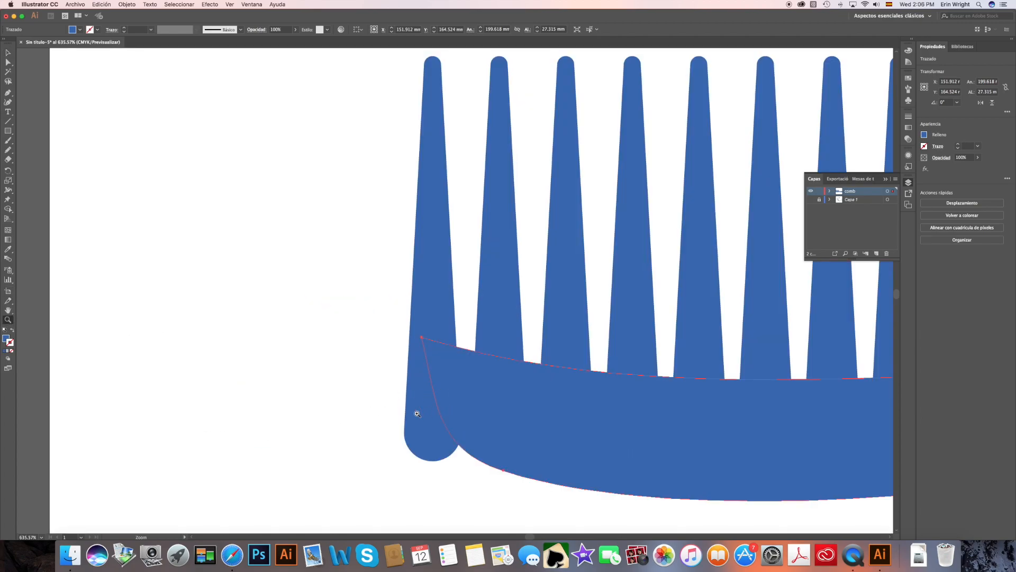
{"action": "left_click_drag", "start_coordinate": [384, 428], "coordinate": [198, 366]}
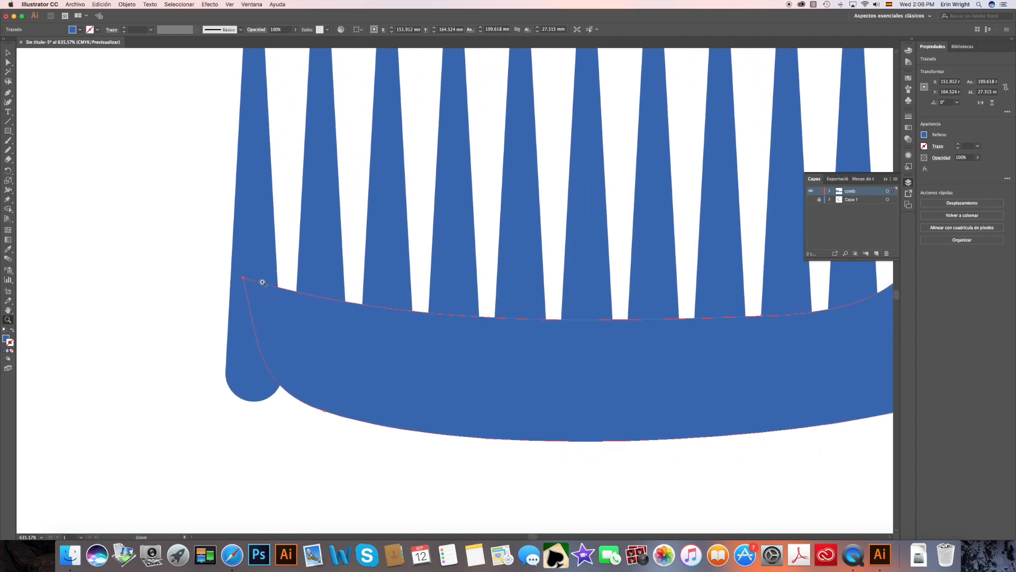
{"action": "left_click", "coordinate": [237, 7]}
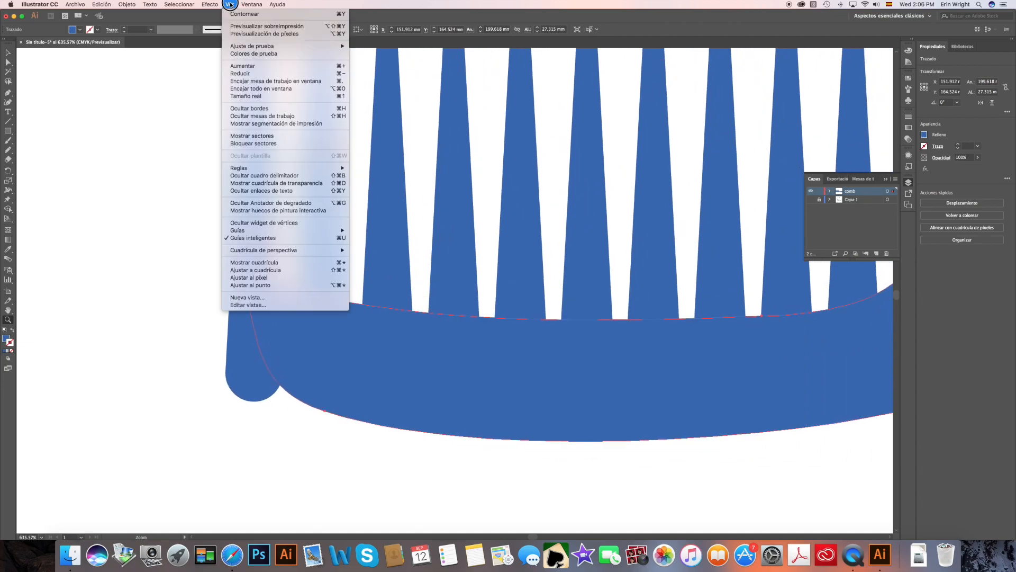
{"action": "left_click", "coordinate": [246, 31]}
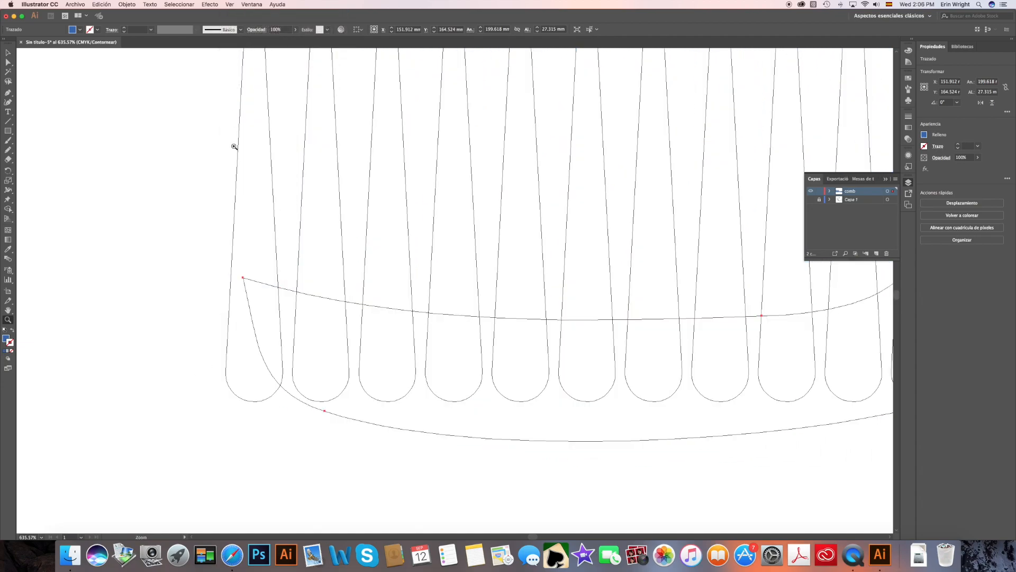
- Erase a curved strip through the leftmost tooth along the comb base's end edge, separating the part that sticks out
{"action": "key", "text": "v"}
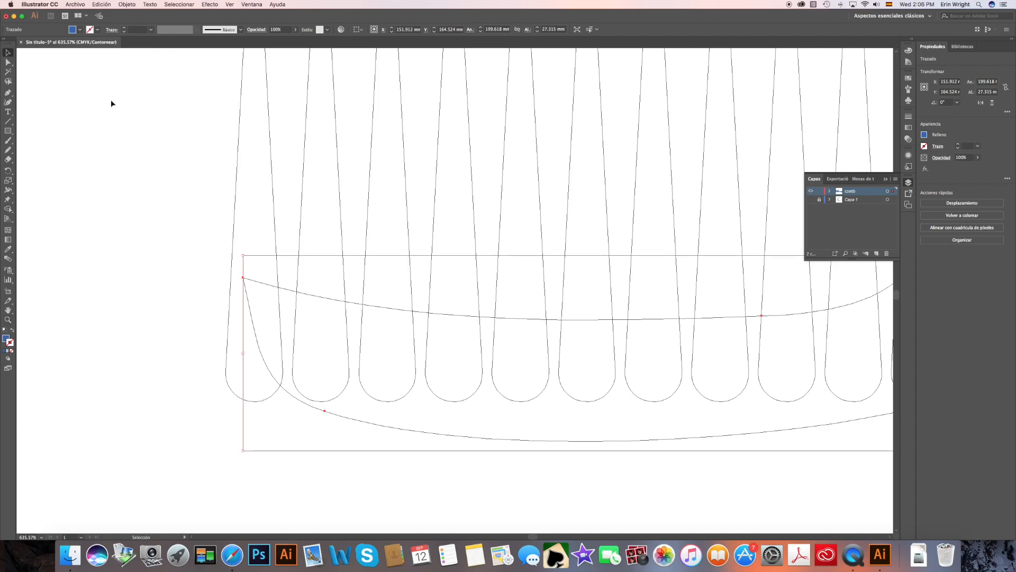
{"action": "left_click", "coordinate": [236, 165]}
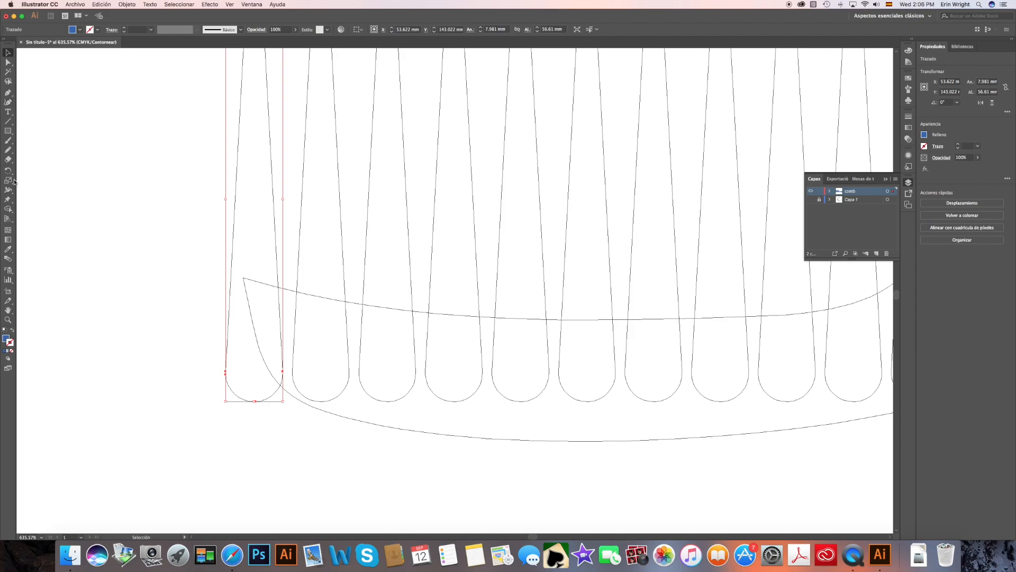
{"action": "left_click", "coordinate": [10, 161]}
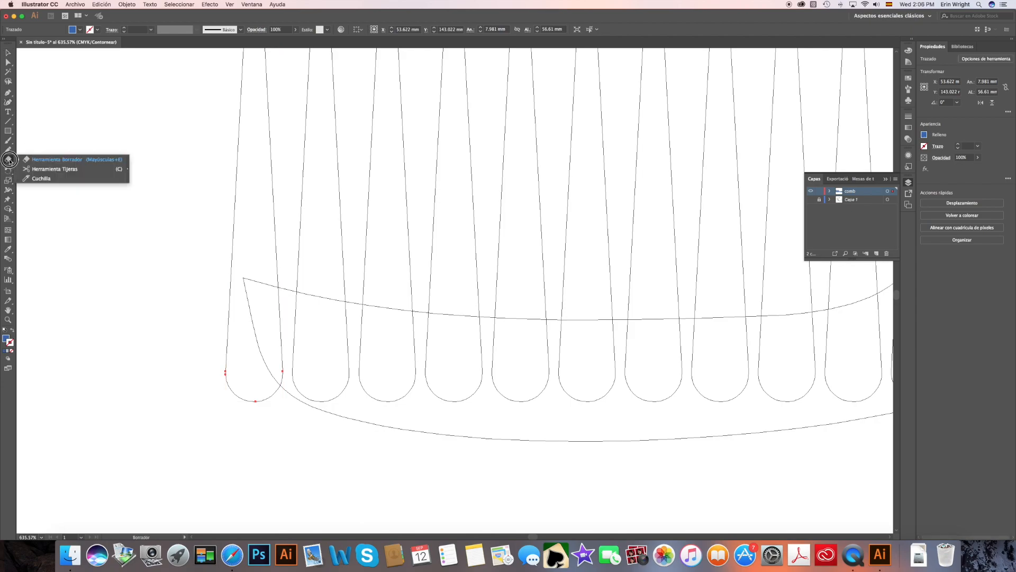
{"action": "left_click", "coordinate": [47, 158]}
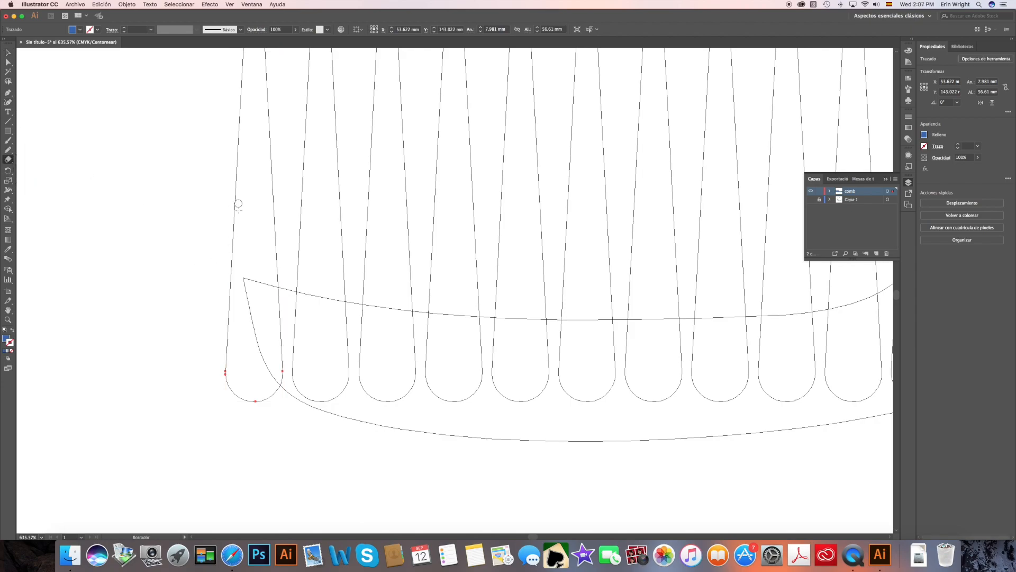
{"action": "mouse_move", "coordinate": [223, 211]}
{"action": "left_mouse_down"}
{"action": "mouse_move", "coordinate": [255, 349]}
{"action": "mouse_move", "coordinate": [300, 423]}
{"action": "left_mouse_up"}
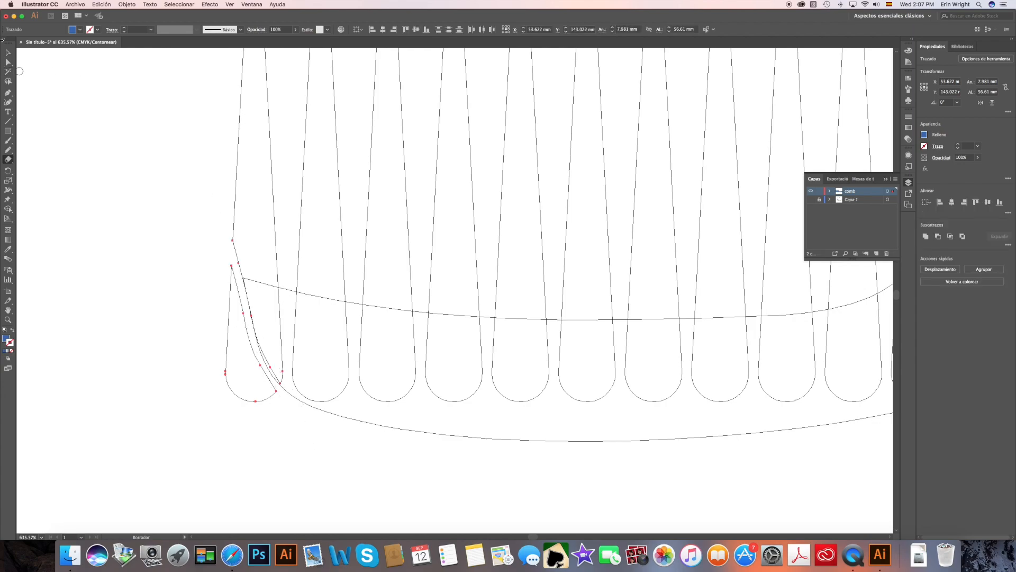
- Delete the separated lower piece of the leftmost tooth that sticks out past the comb base
{"action": "left_click_drag", "start_coordinate": [9, 64], "coordinate": [27, 75]}
{"action": "left_click", "coordinate": [231, 266]}
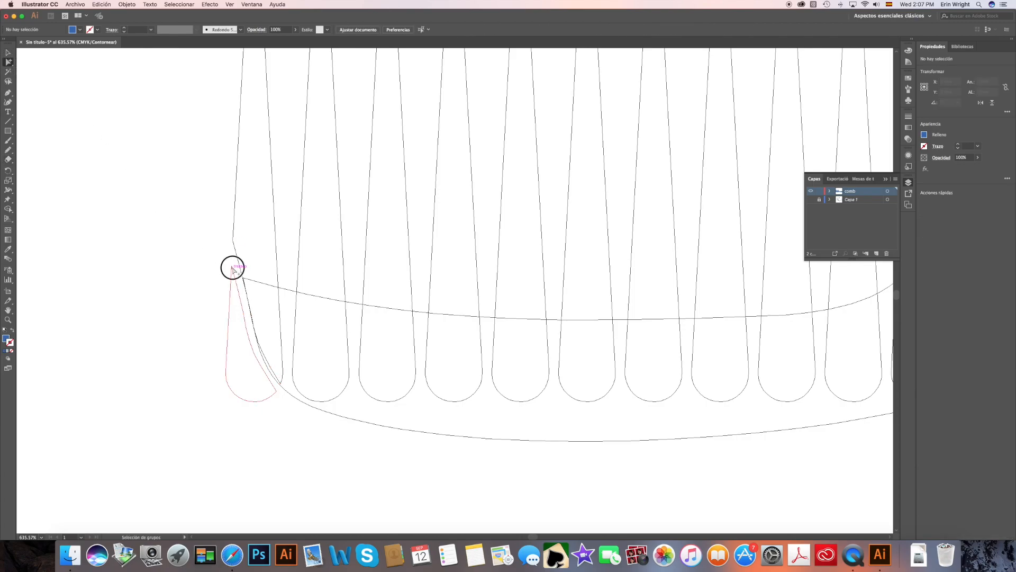
{"action": "key", "text": "Delete"}
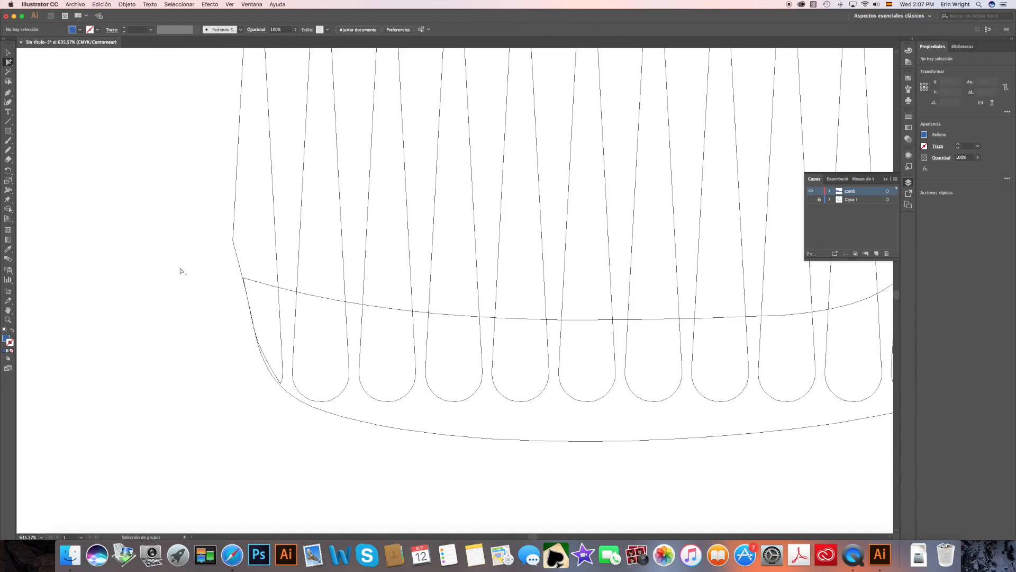
- Fit the whole artboard in view and unite all the teeth with the comb base and handle into one shape
{"action": "left_click", "coordinate": [8, 54]}
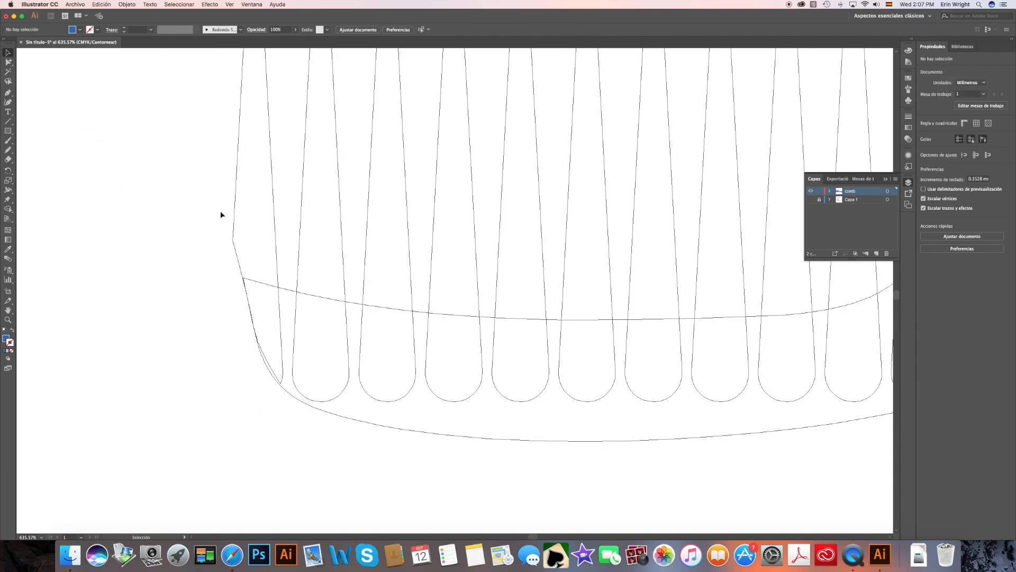
{"action": "left_click", "coordinate": [229, 5]}
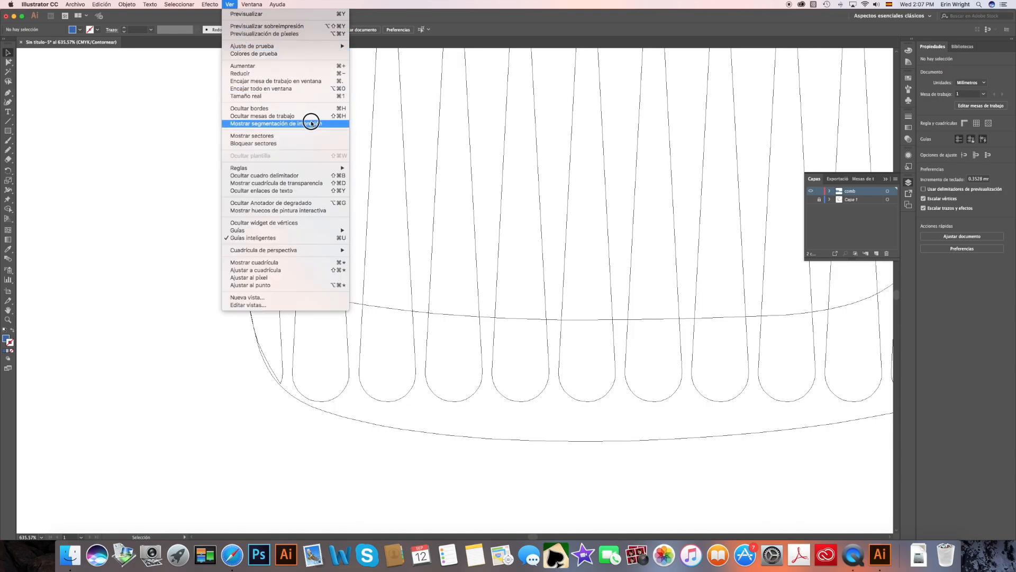
{"action": "left_click", "coordinate": [308, 89]}
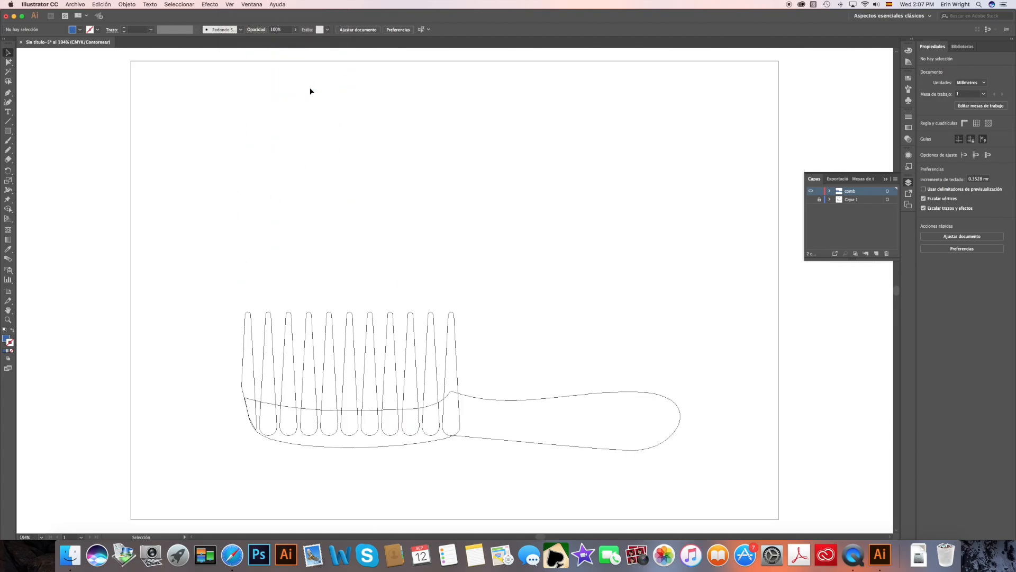
{"action": "left_click_drag", "start_coordinate": [191, 274], "coordinate": [712, 480]}
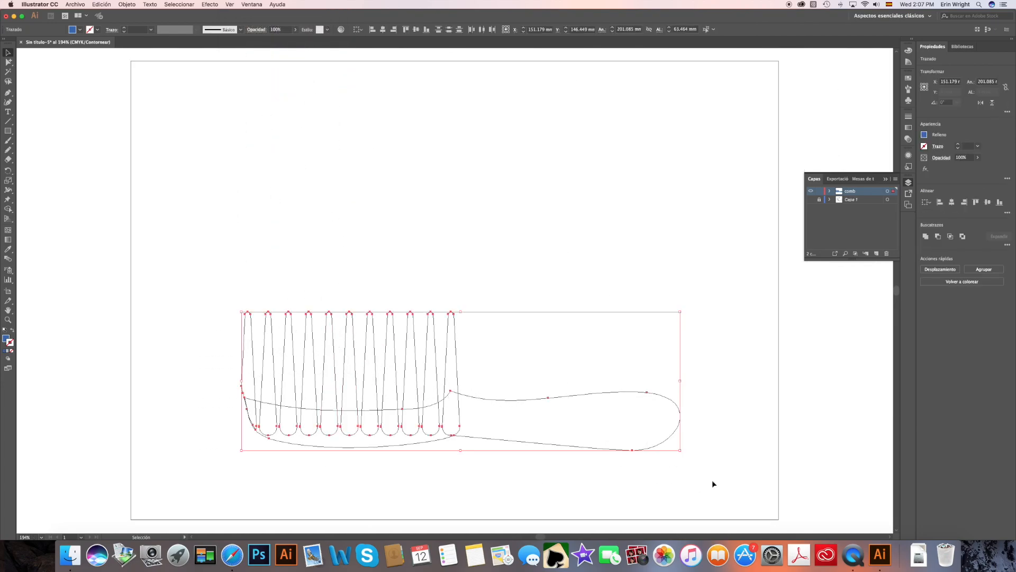
{"action": "left_click", "coordinate": [245, 4]}
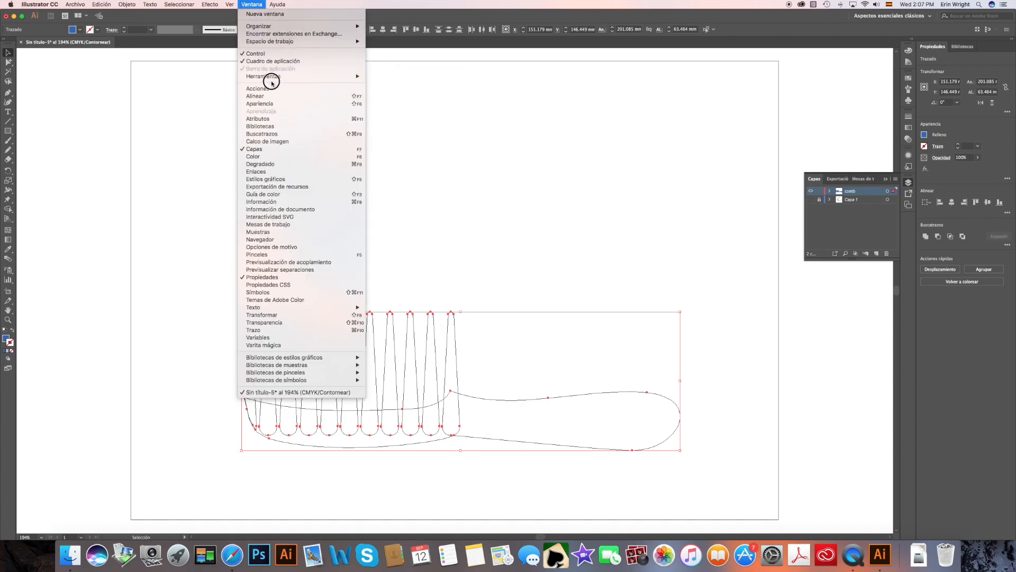
{"action": "left_click", "coordinate": [297, 133]}
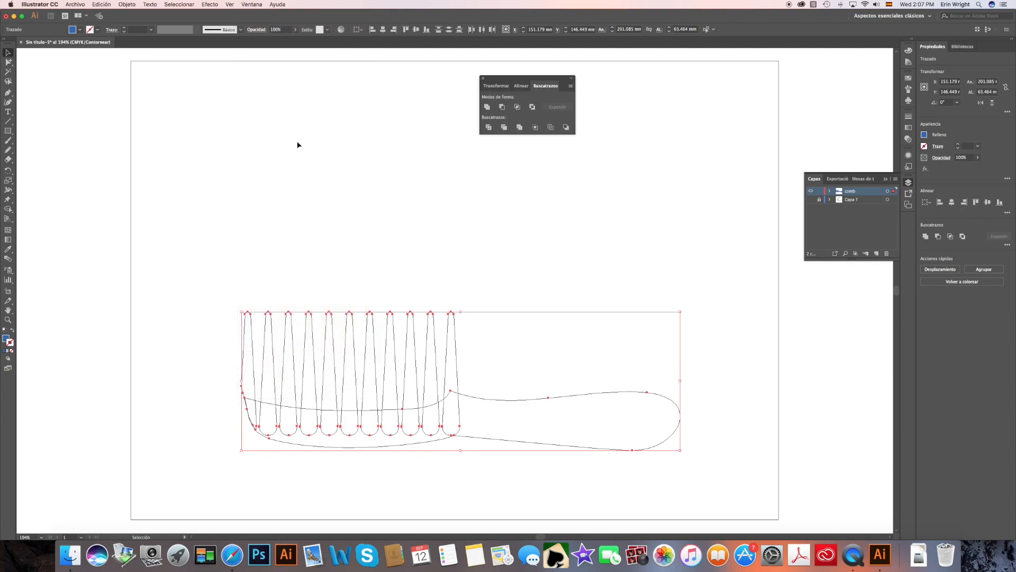
{"action": "left_click", "coordinate": [487, 107]}
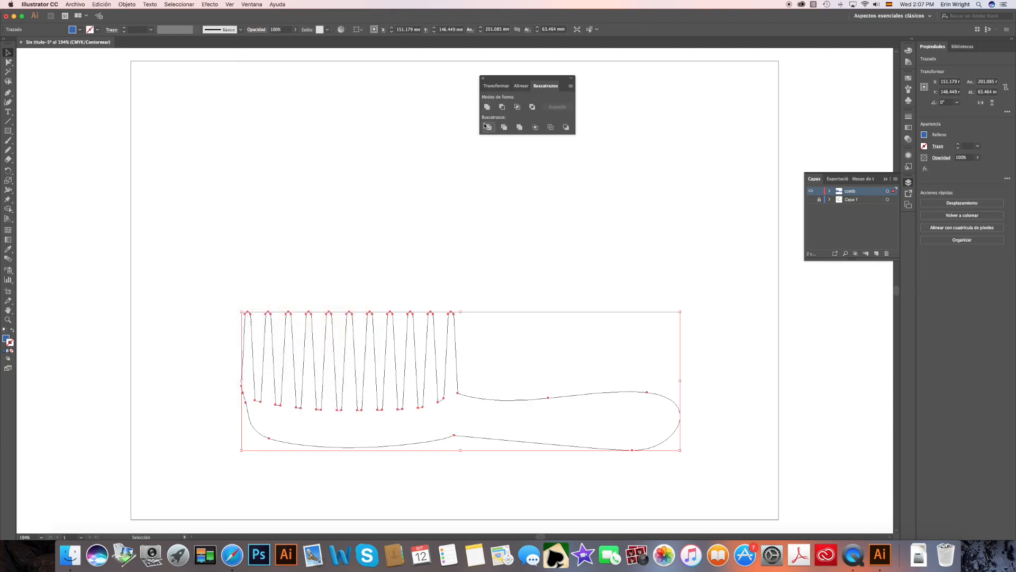
- Remove the two extra anchor points on the comb's end edge, just below the leftmost tooth's outer corner
{"action": "left_click", "coordinate": [8, 319]}
{"action": "left_click_drag", "start_coordinate": [169, 296], "coordinate": [339, 476]}
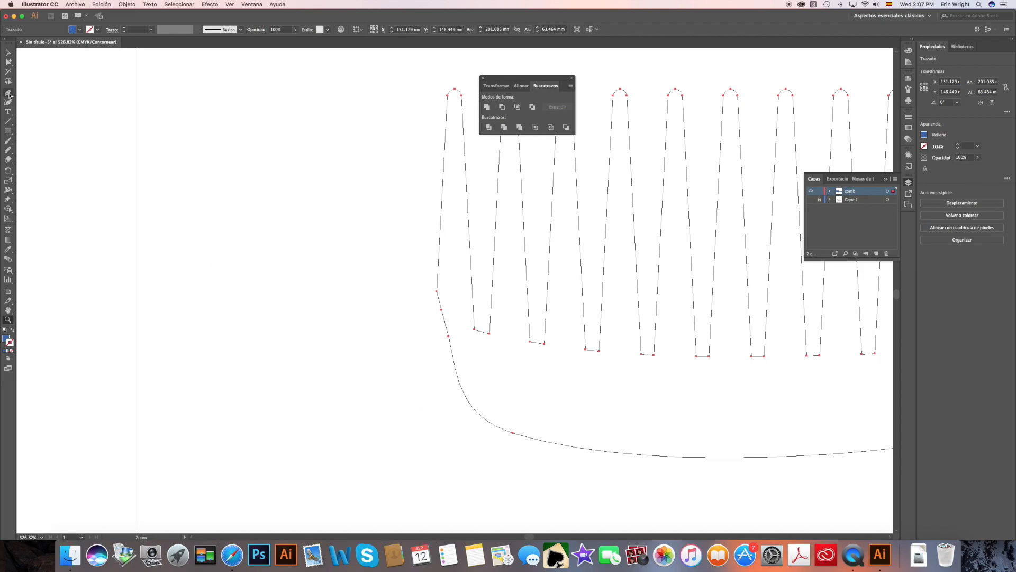
{"action": "left_click", "coordinate": [7, 62]}
{"action": "left_click_drag", "start_coordinate": [7, 62], "coordinate": [33, 63]}
{"action": "left_click", "coordinate": [8, 93]}
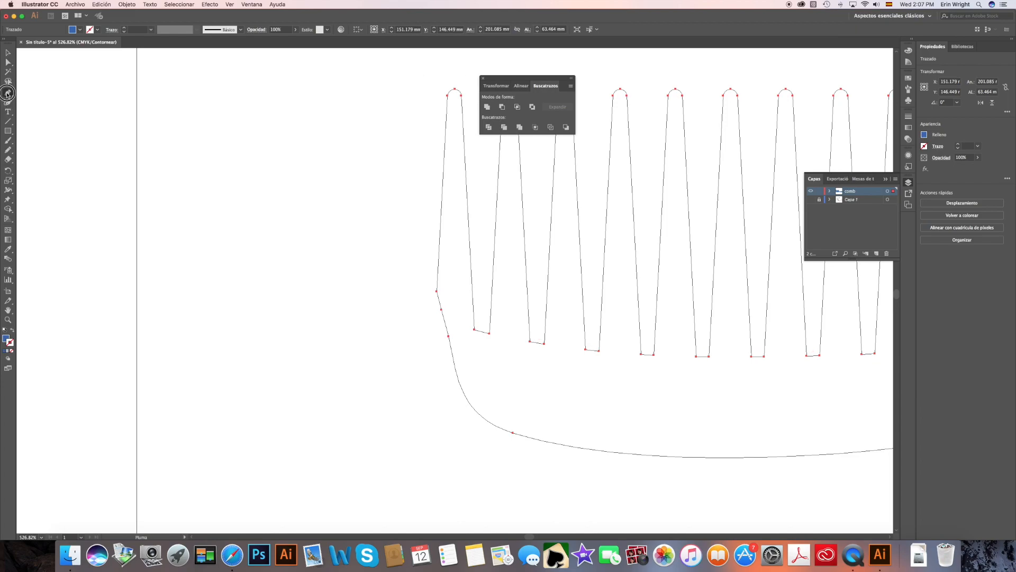
{"action": "left_click", "coordinate": [442, 312]}
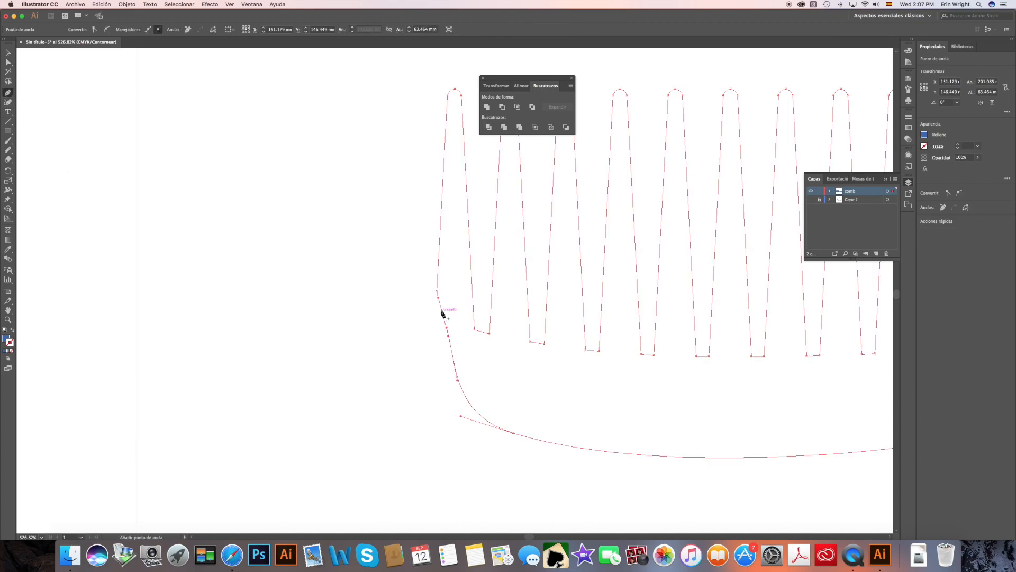
{"action": "left_click", "coordinate": [448, 338]}
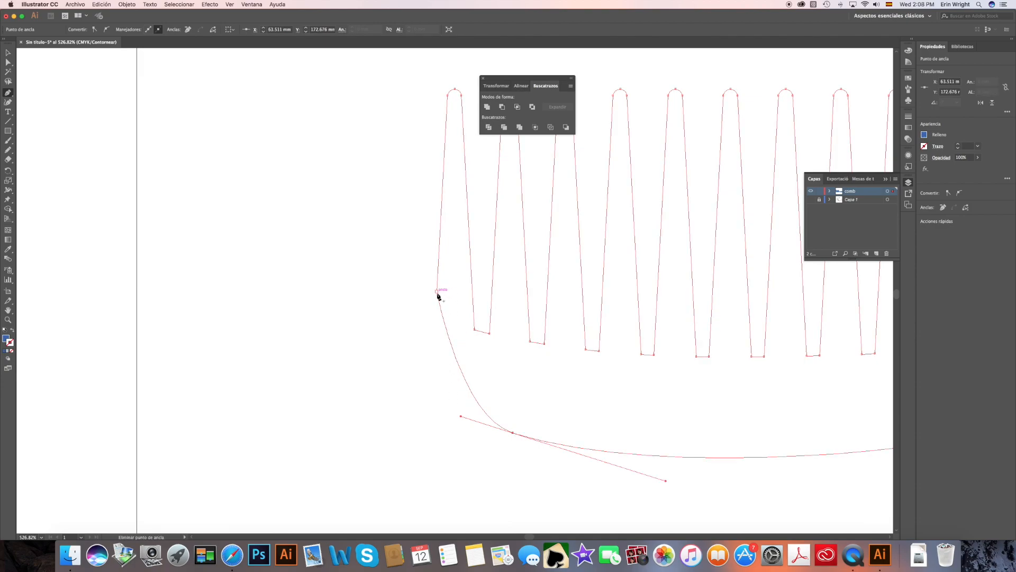
- Move the leftmost tooth's outer corner anchor down and outward and smooth it into a continuous curve with the rounded end
{"action": "key", "text": "super"}
{"action": "left_click_drag", "start_coordinate": [438, 294], "coordinate": [433, 350]}
{"action": "left_click_drag", "start_coordinate": [429, 295], "coordinate": [427, 328]}
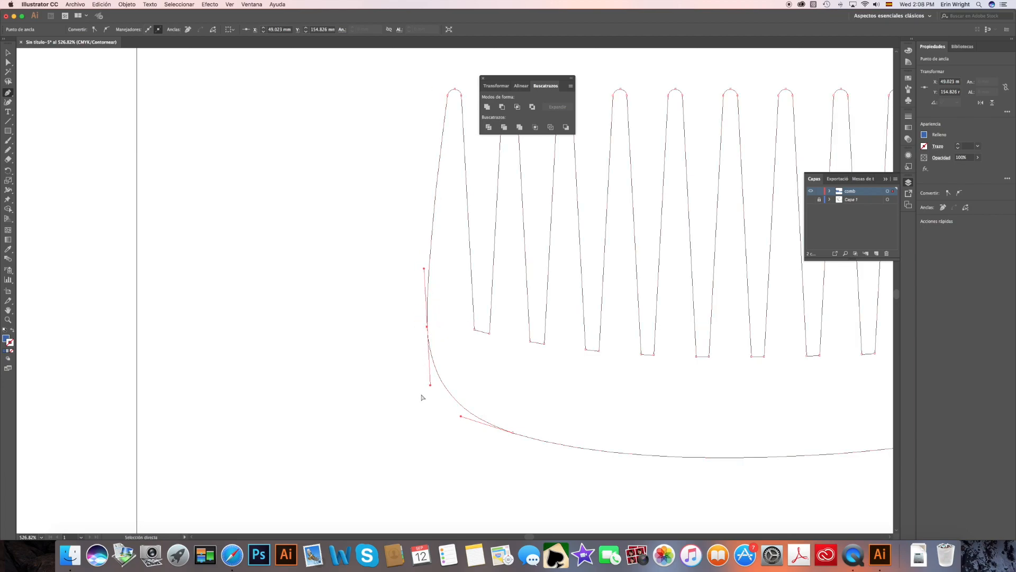
{"action": "left_click_drag", "start_coordinate": [427, 327], "coordinate": [426, 333]}
- Add an anchor midway along the outer edge of the tooth nearest the handle and pull it outward as a smooth curve
{"action": "key", "text": "space"}
{"action": "left_click_drag", "start_coordinate": [604, 358], "coordinate": [261, 353]}
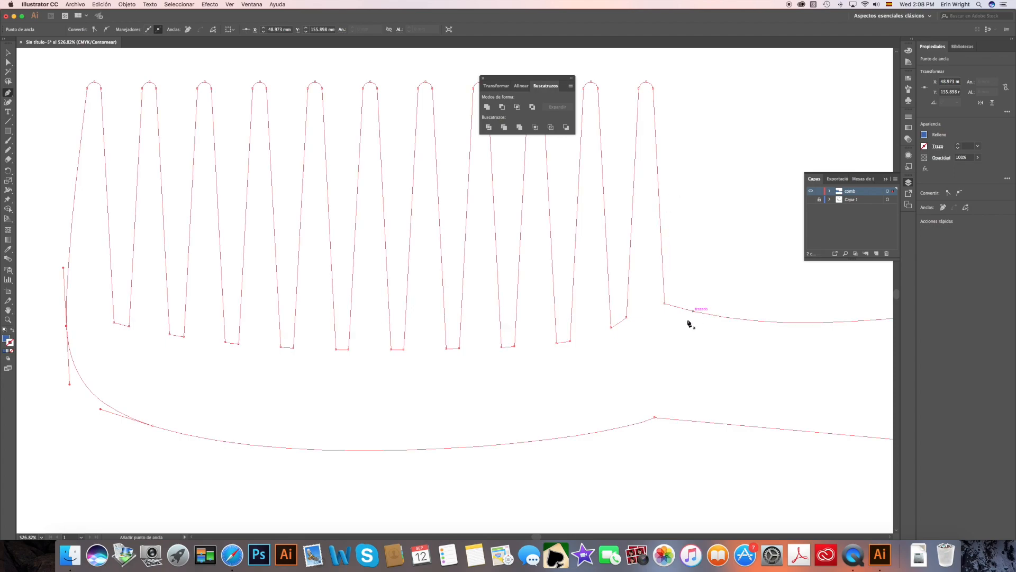
{"action": "left_click", "coordinate": [660, 212]}
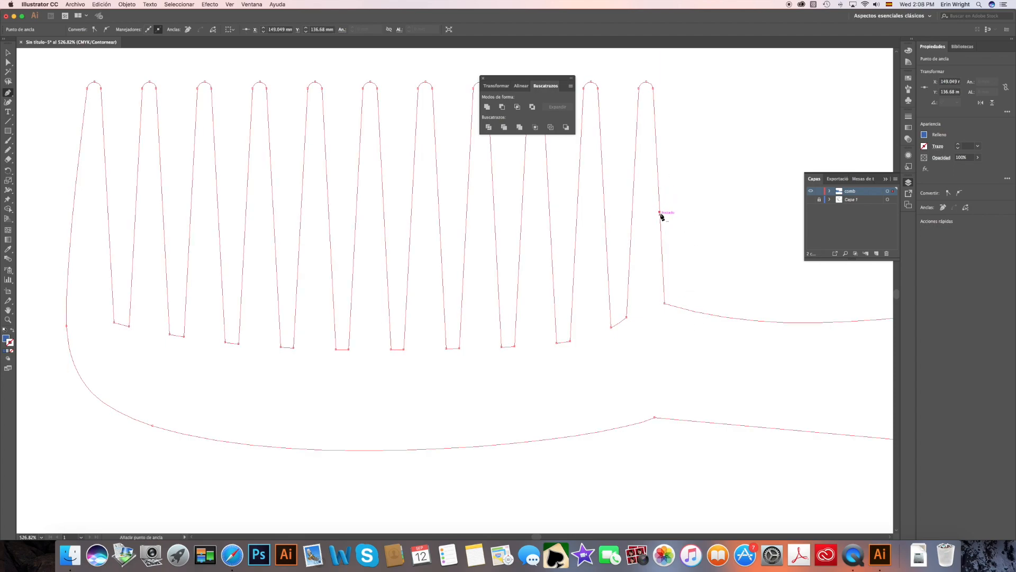
{"action": "key", "text": "super"}
{"action": "left_click_drag", "start_coordinate": [660, 213], "coordinate": [662, 158]}
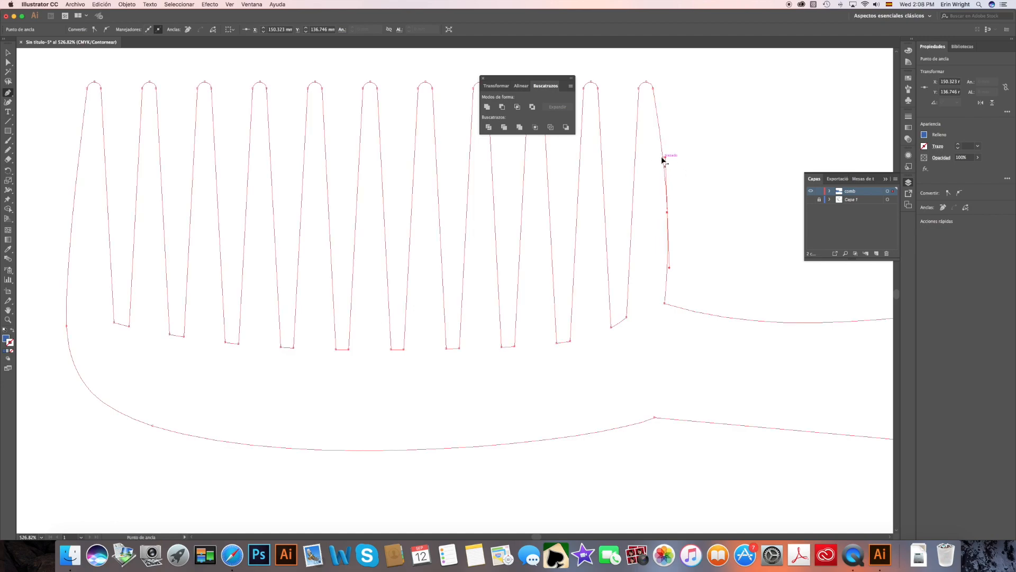
- Shift the corner between the last tooth and the handle slightly along the handle by replacing its anchor, and bend the adjoining edge
{"action": "left_click", "coordinate": [678, 307]}
{"action": "left_click", "coordinate": [665, 303]}
{"action": "left_click_drag", "start_coordinate": [665, 306], "coordinate": [677, 298]}
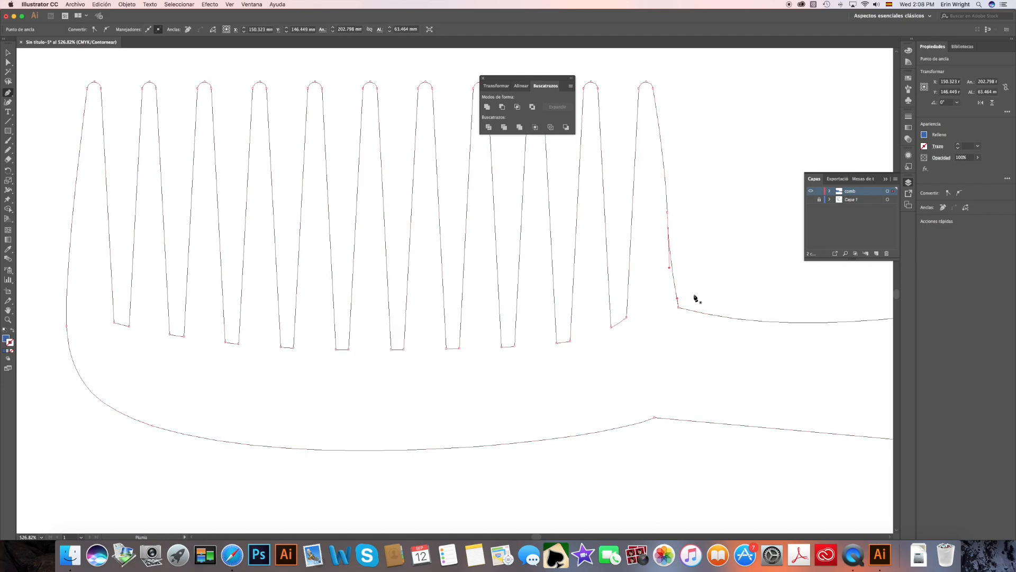
- Move the mid-edge anchor of the tooth beside the handle about 0.75 mm outward and adjust its upper direction handle
{"action": "left_click", "coordinate": [668, 211], "text": "super"}
{"action": "left_click_drag", "start_coordinate": [667, 211], "coordinate": [669, 211]}
{"action": "key", "text": "super+z"}
{"action": "left_click", "coordinate": [667, 211], "text": "super"}
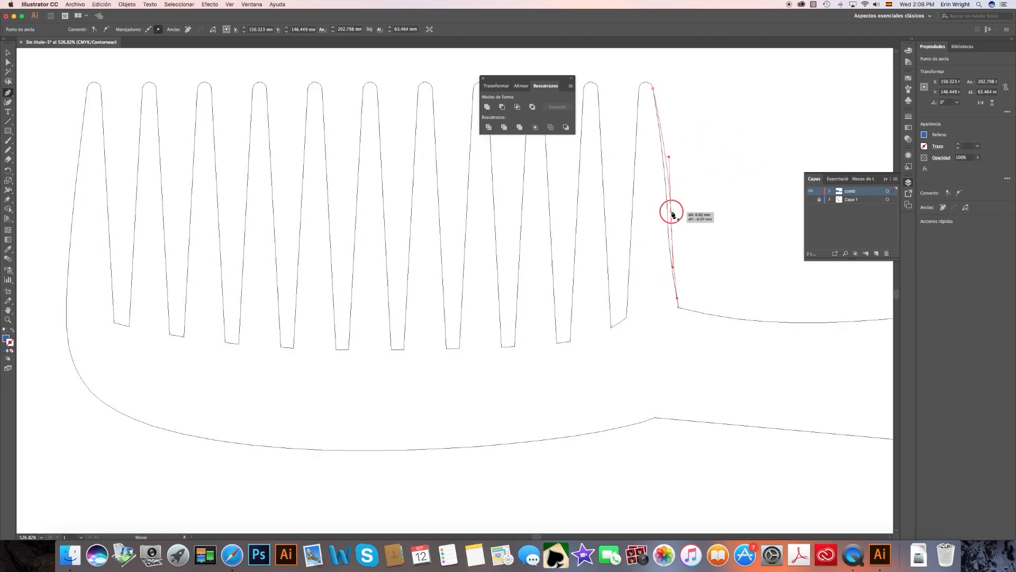
{"action": "left_click_drag", "start_coordinate": [669, 157], "coordinate": [664, 152]}
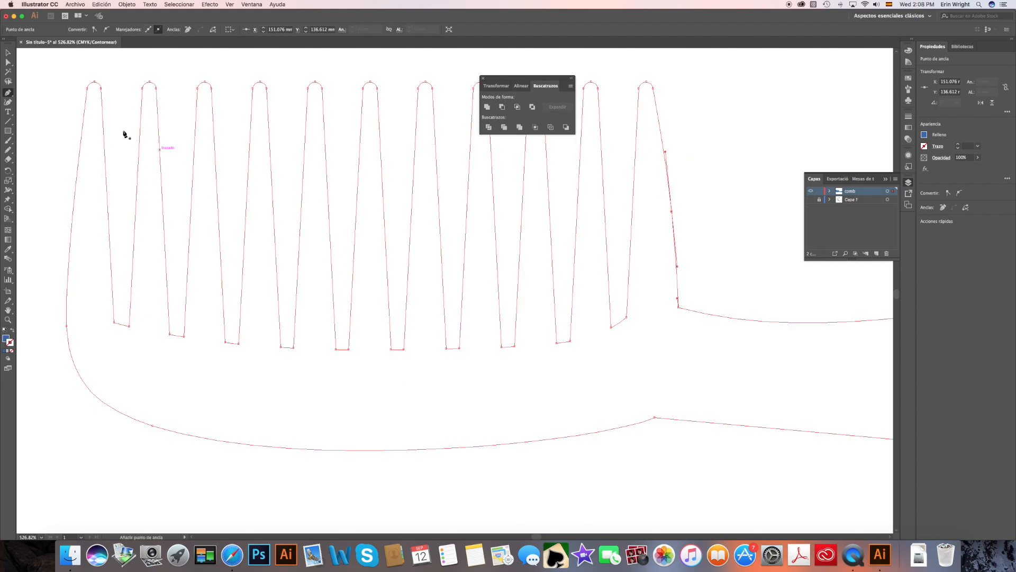
- Fit the artboard in the window, switch from outline to preview display, and deselect the comb
{"action": "left_click", "coordinate": [8, 53]}
{"action": "left_click", "coordinate": [253, 4]}
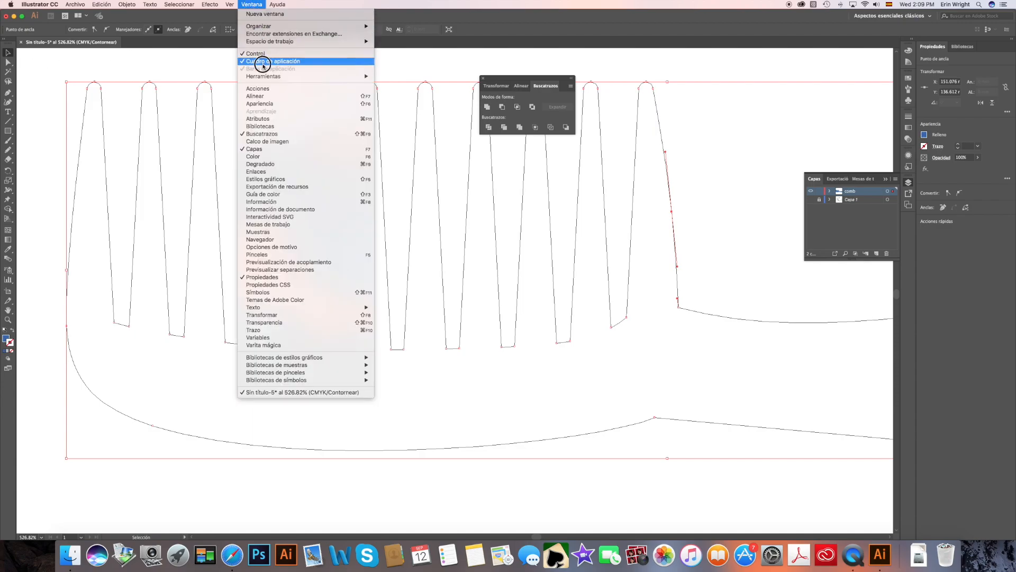
{"action": "mouse_move", "coordinate": [230, 6]}
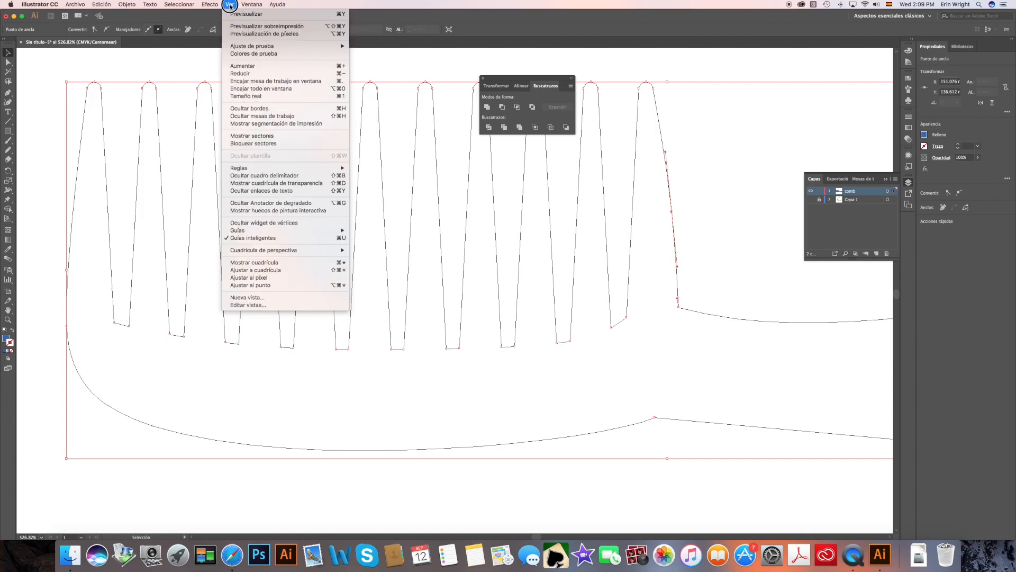
{"action": "left_click", "coordinate": [271, 82]}
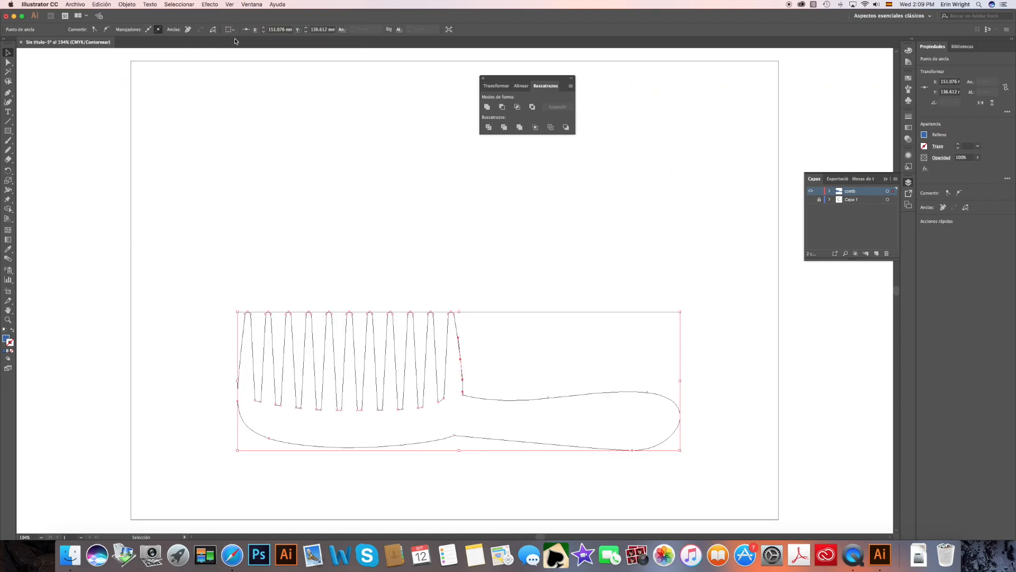
{"action": "left_click", "coordinate": [232, 4]}
{"action": "left_click", "coordinate": [235, 20]}
{"action": "left_click", "coordinate": [213, 180]}
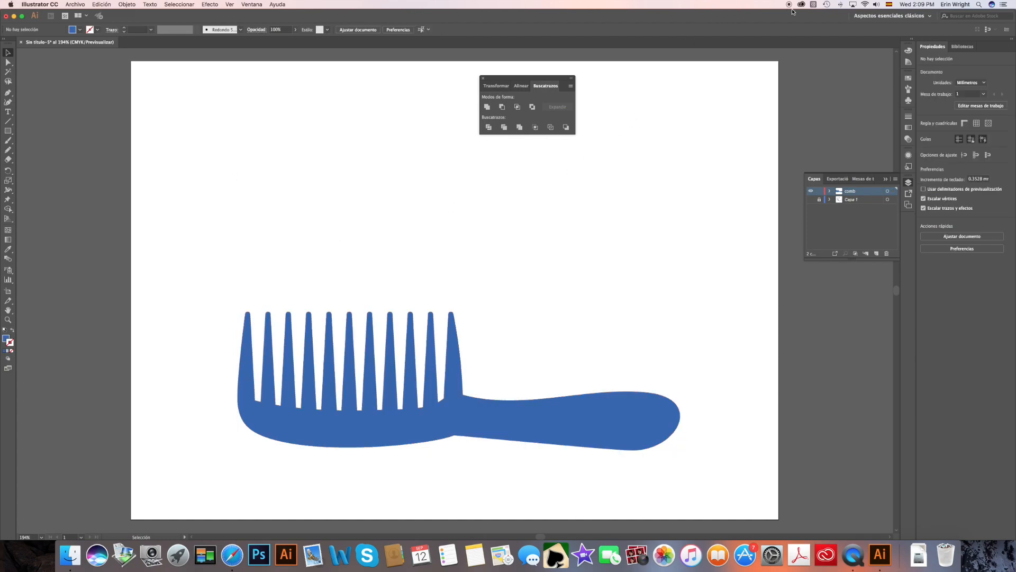
- Save the drawing as medusa comb.ai in the Stencil folder with the default Illustrator CC options, and put away the floating Pathfinder and Layers panels
{"action": "left_click", "coordinate": [80, 7]}
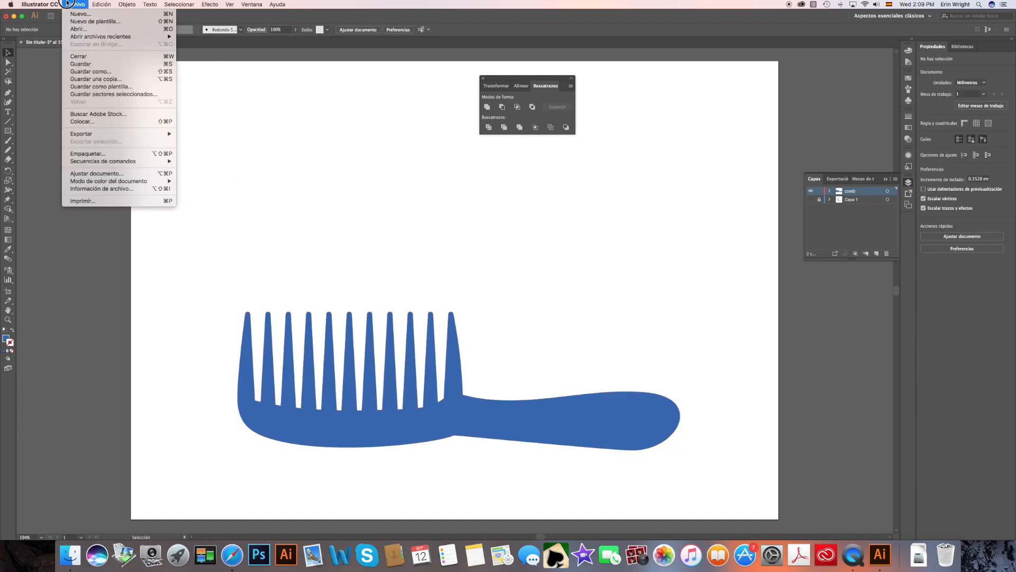
{"action": "left_click", "coordinate": [94, 66]}
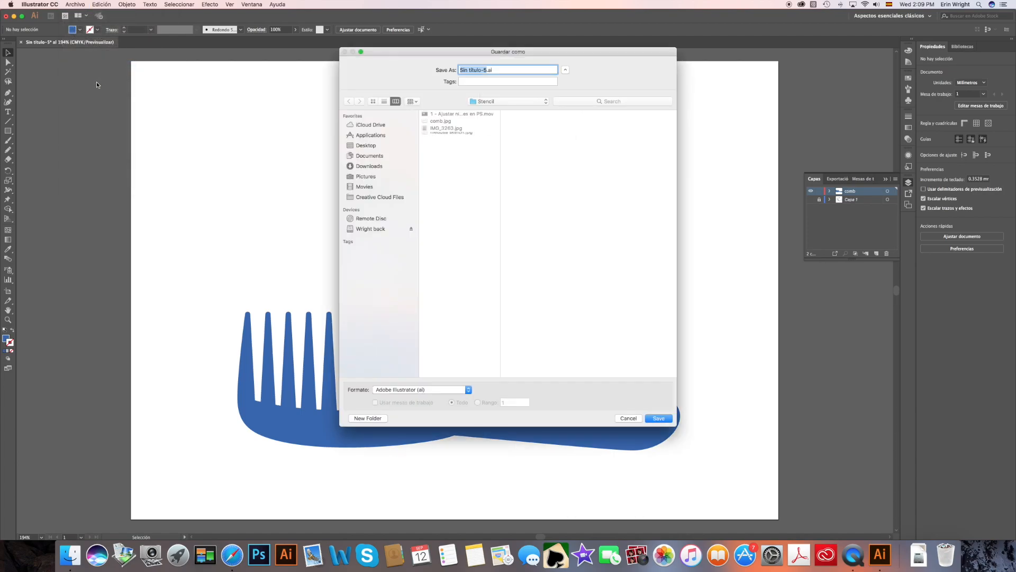
{"action": "type", "text": "medusa comb"}
{"action": "left_click", "coordinate": [659, 418]}
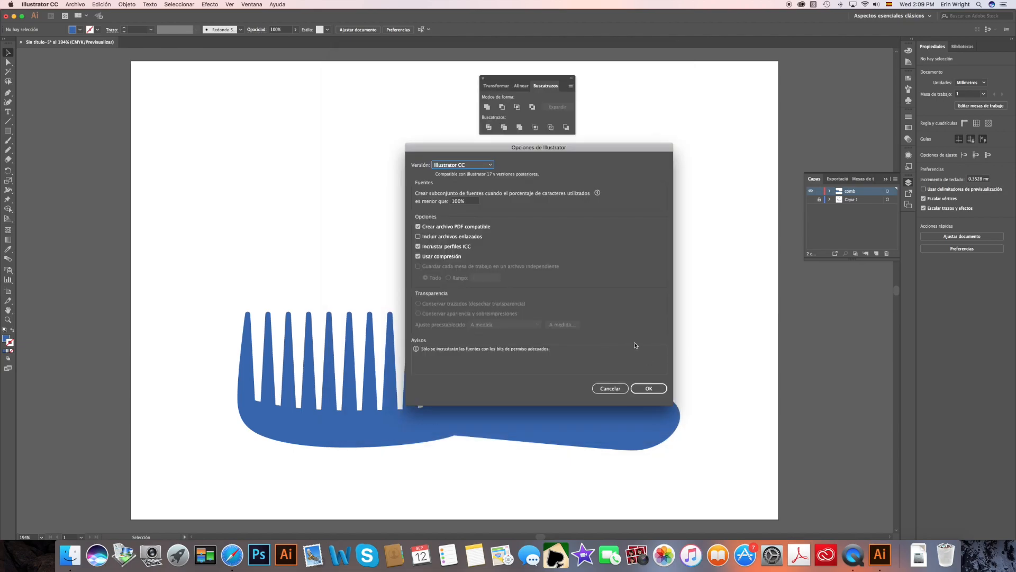
{"action": "left_click", "coordinate": [652, 389]}
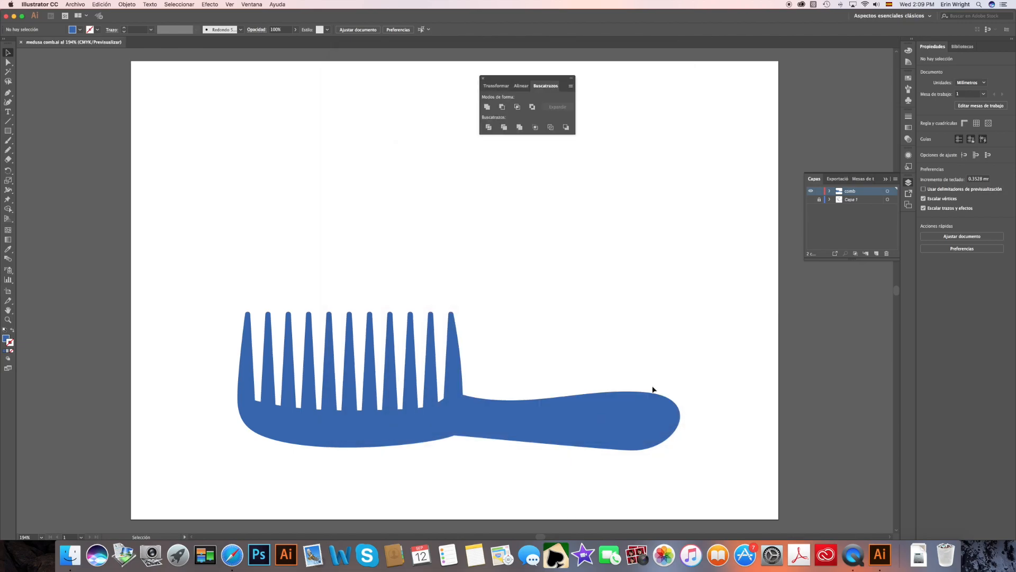
{"action": "left_click", "coordinate": [483, 79]}
{"action": "left_click", "coordinate": [885, 179]}
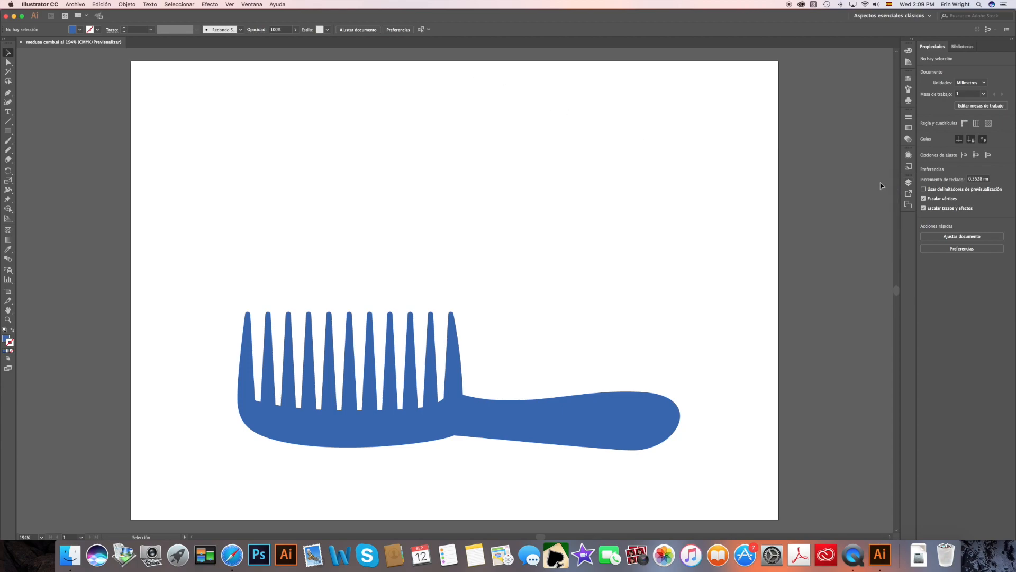